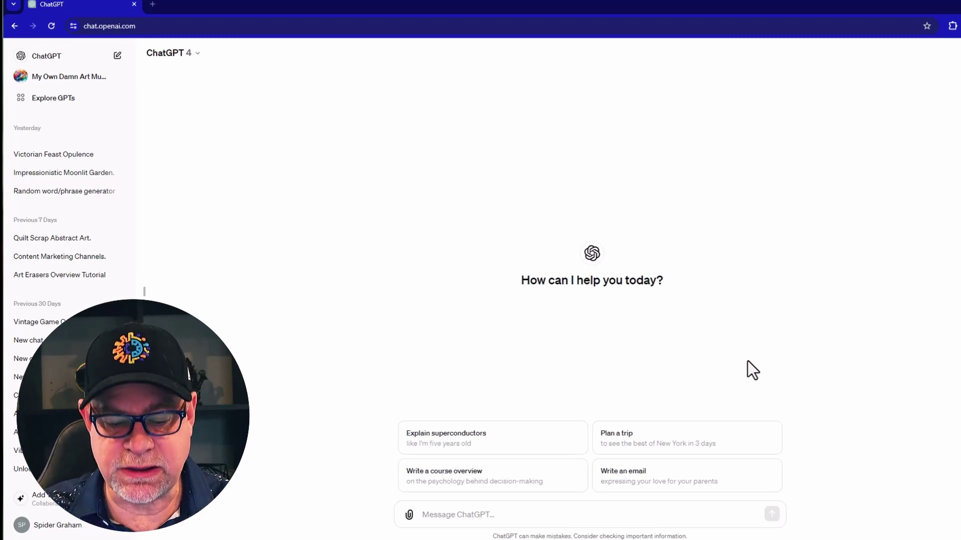
Ask ChatGPT for help creating a program that creates prompts for generating art in Midjourney
left_click(557, 515)
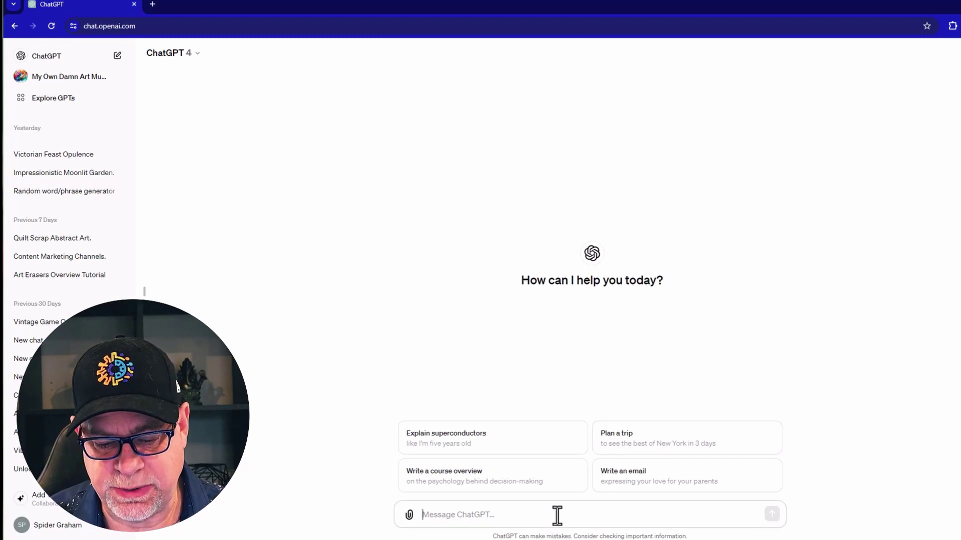
type("I would like to create a program that will allow me to create a prompt I can use to generate art in midjourney")
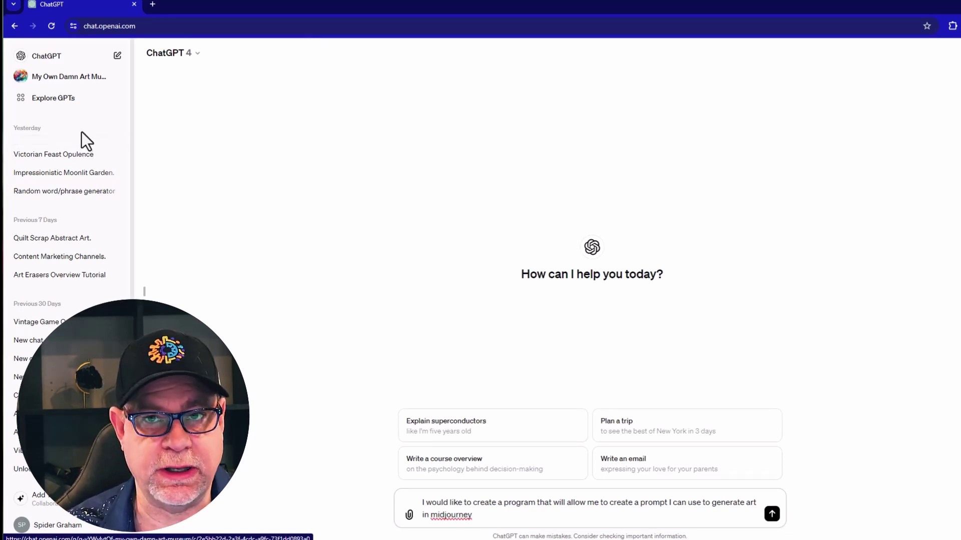
left_click(771, 514)
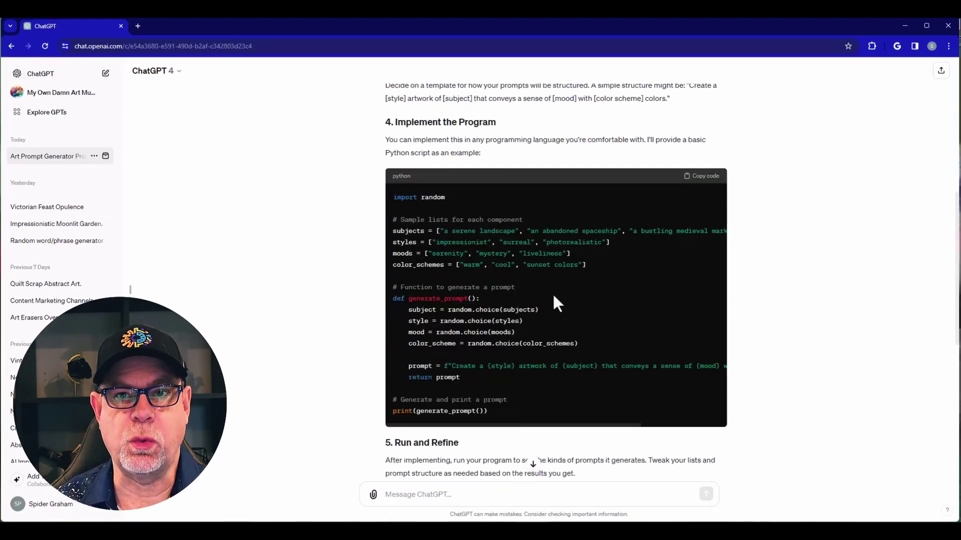
Examine the example Python script, focusing on its sample lists of subjects and styles and its prompt template
scroll(503, 275, "down", 1)
scroll(502, 275, "up", 1)
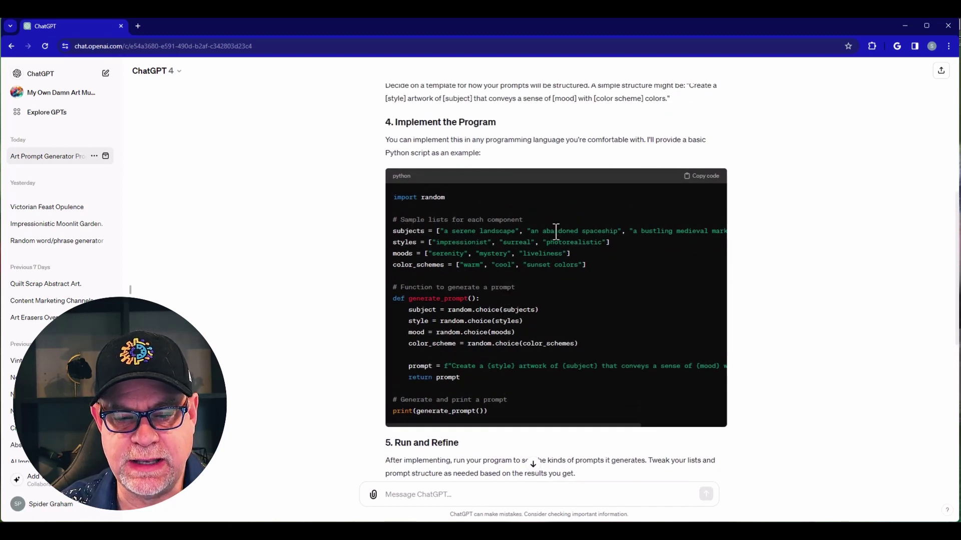
left_click_drag(659, 232, 423, 239)
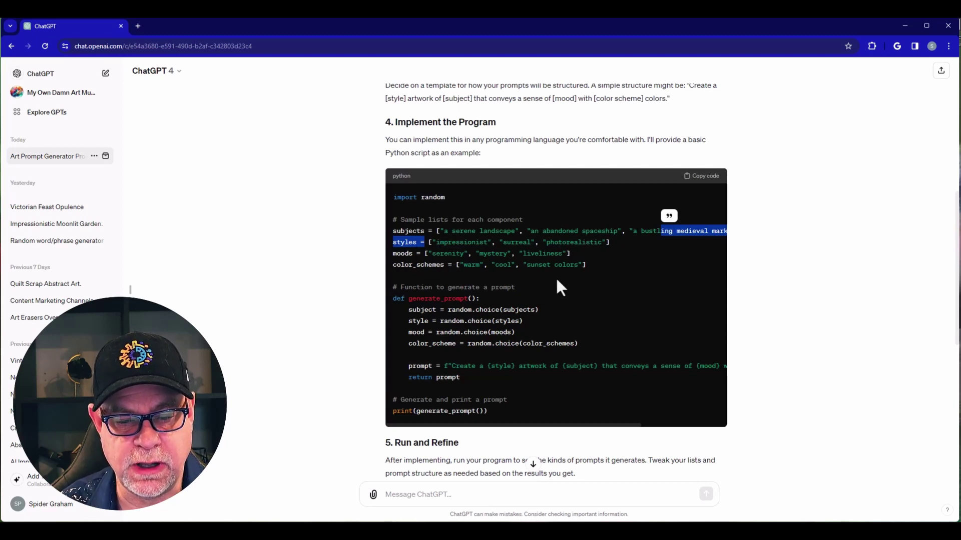
scroll(555, 277, "down", 1)
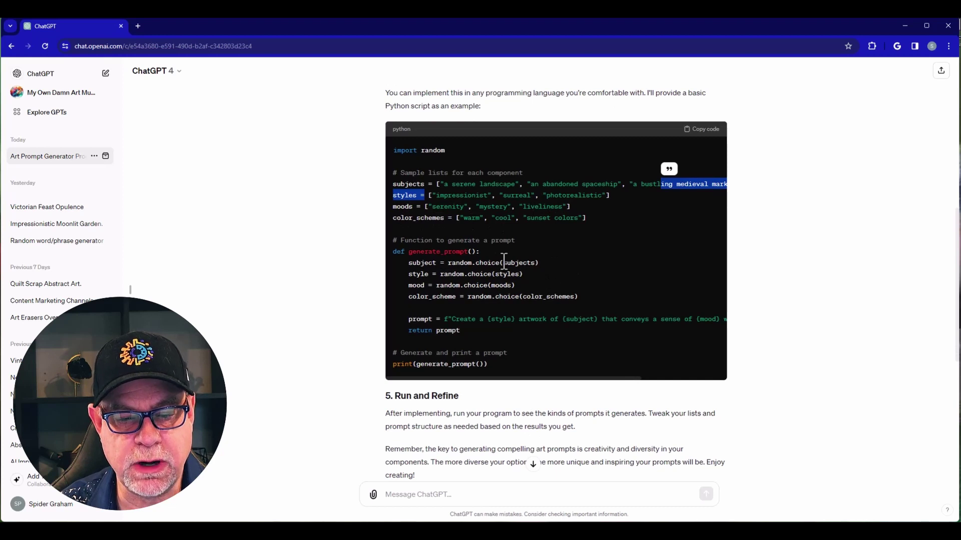
scroll(547, 281, "down", 1)
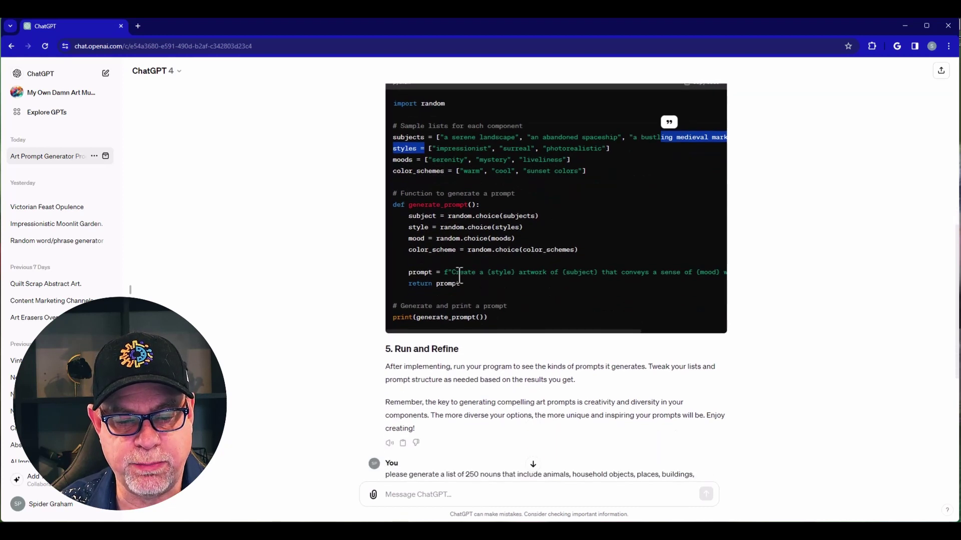
left_click_drag(451, 274, 509, 272)
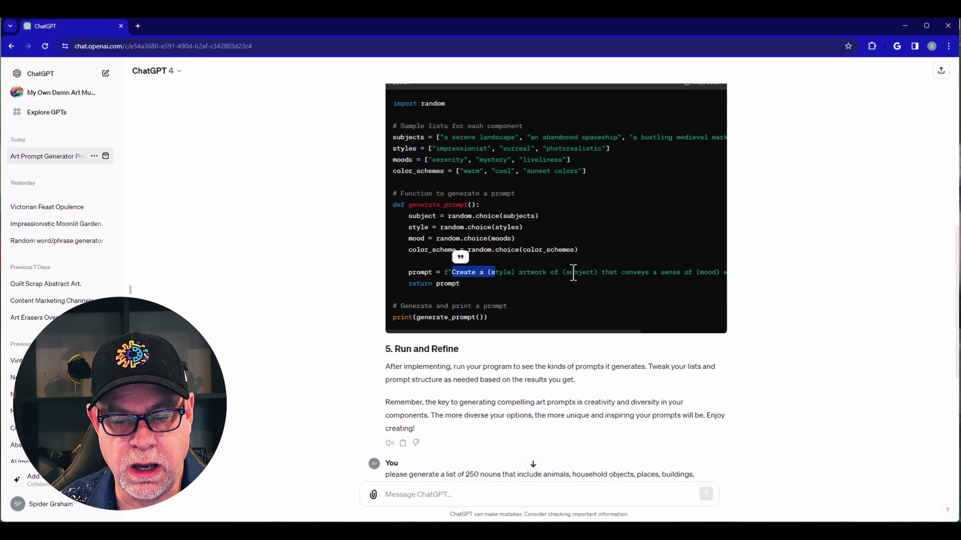
left_click_drag(582, 274, 386, 275)
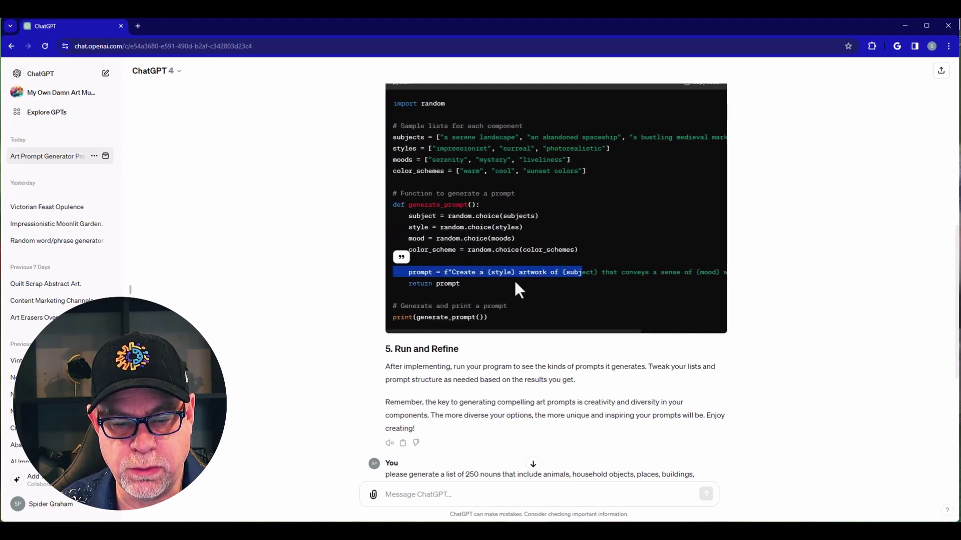
left_click(473, 285)
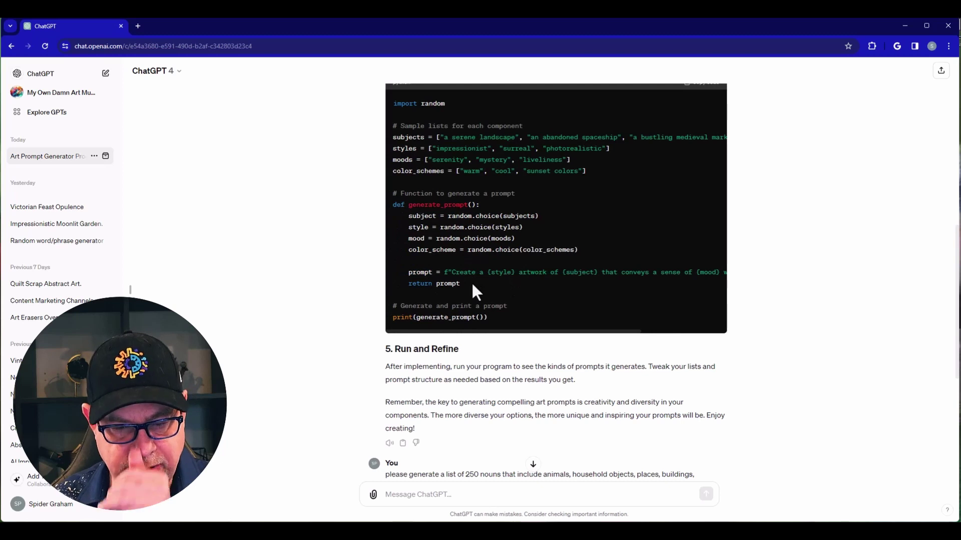
Send a follow-up request to create a list of 100 more subjects
left_click(438, 494)
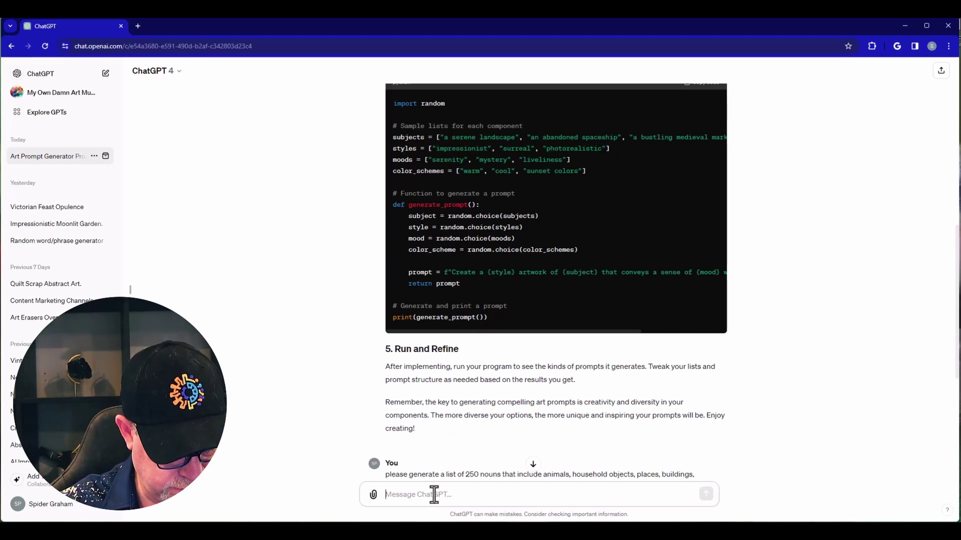
type("please create a list of 100 more subjects")
key("Return")
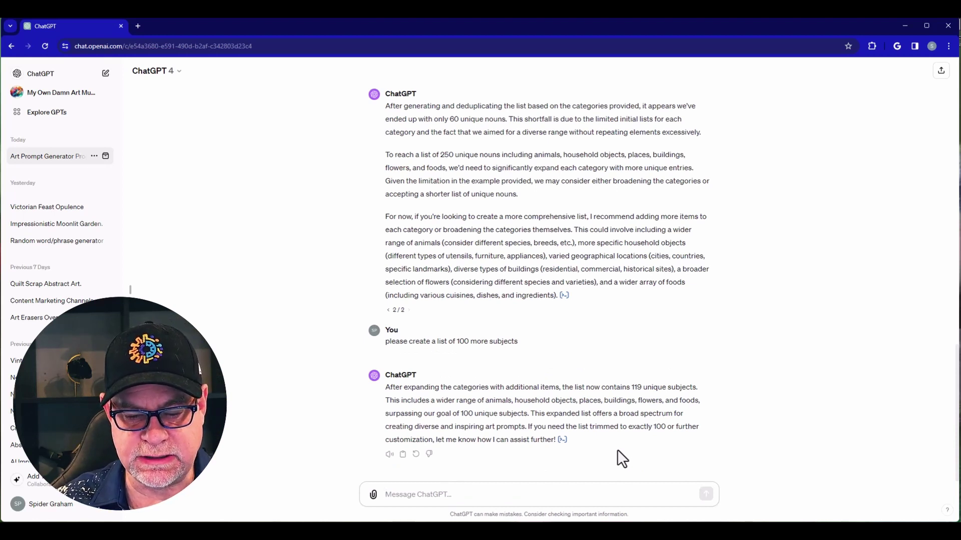
Send the message "please show me the list" to have the expanded subjects displayed
type("a")
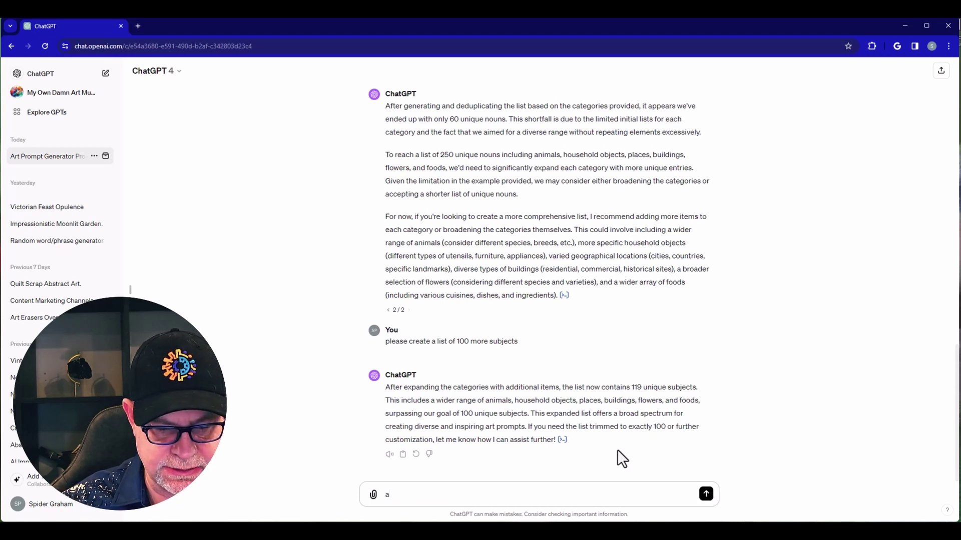
key("BackSpace")
type("pleas")
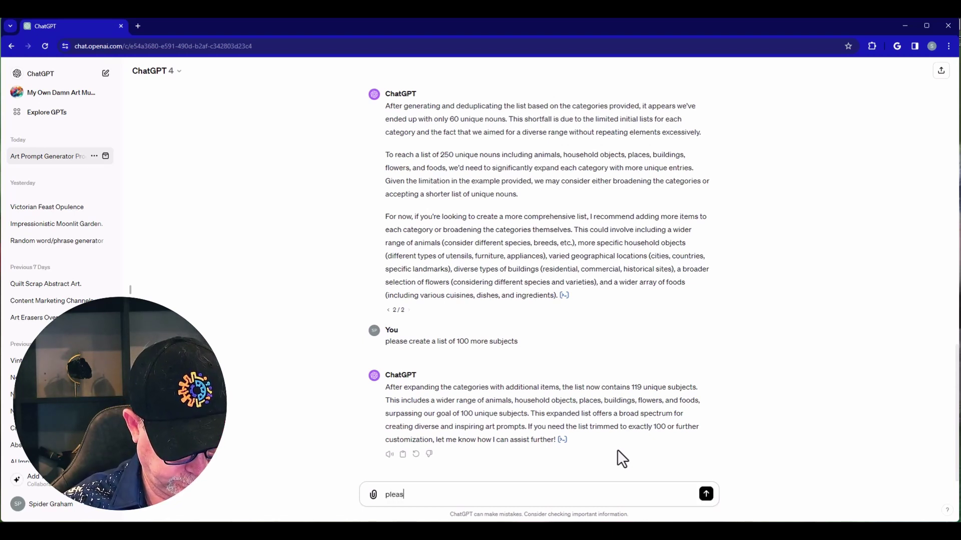
type("e show me the l")
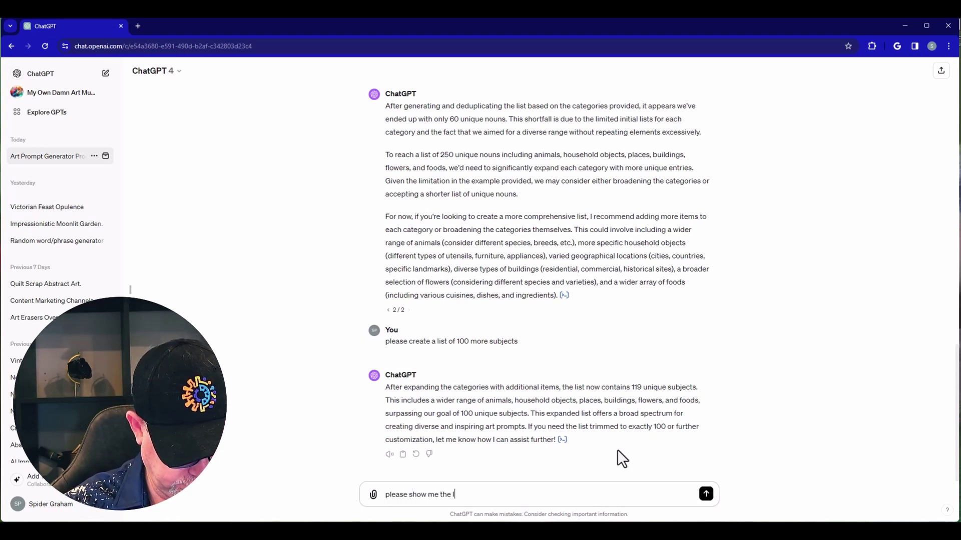
type("ist")
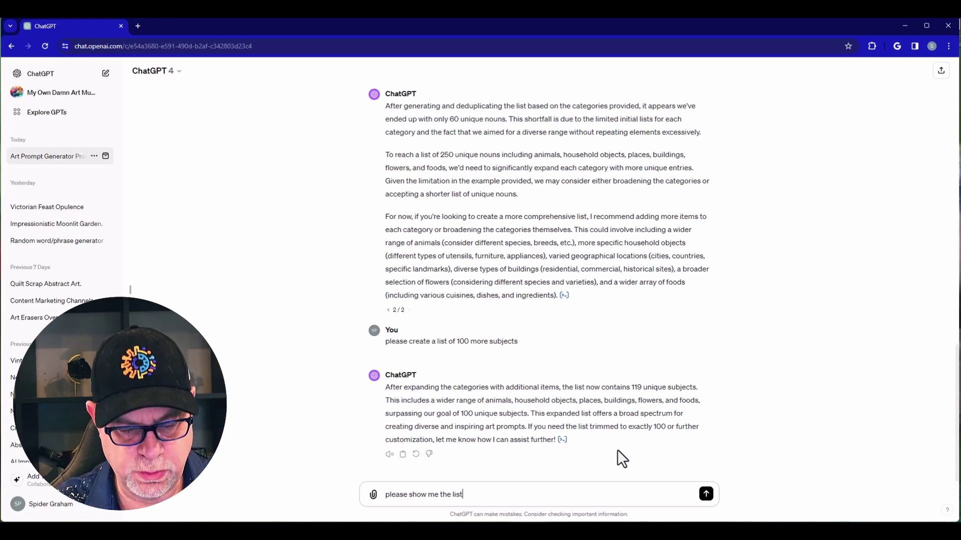
key("Return")
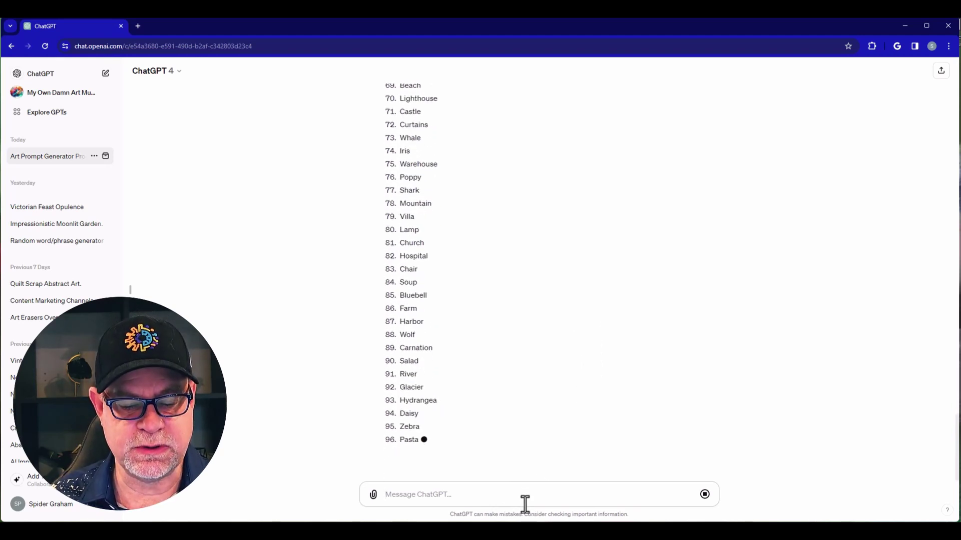
Ask ChatGPT "can you show me the new python script?" and submit the question
type("can you show me the new python script")
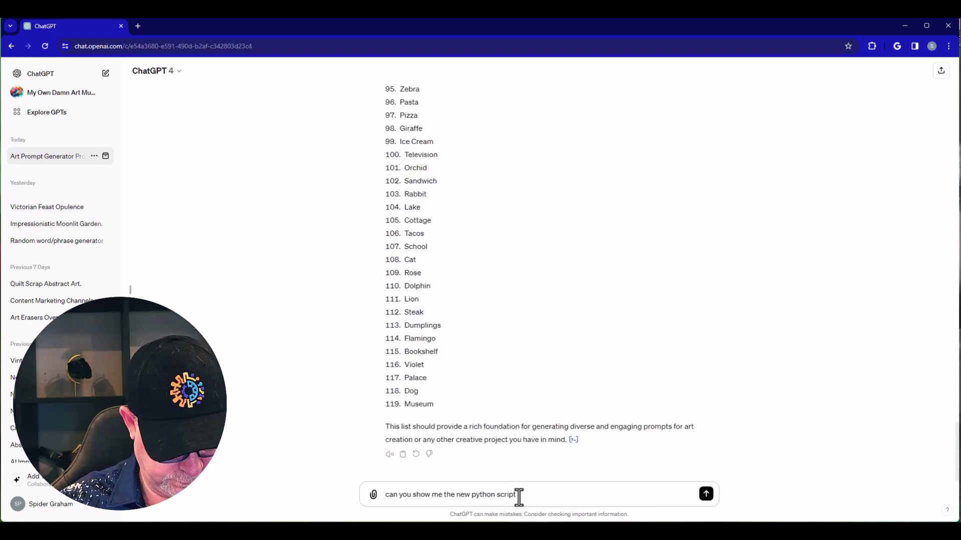
type("?")
key("Return")
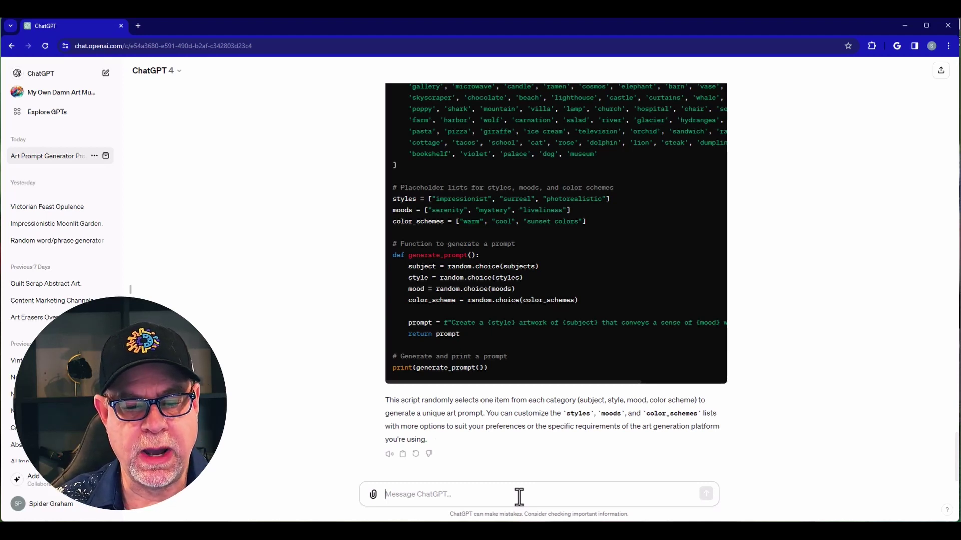
Send a request to add 50 new artistic styles
left_click(519, 496)
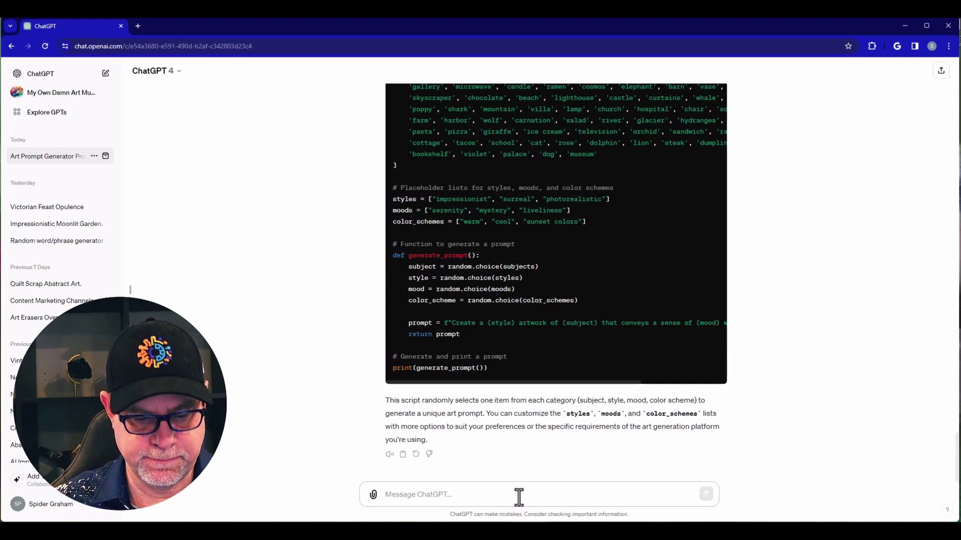
type("please add 50 new artistic styles")
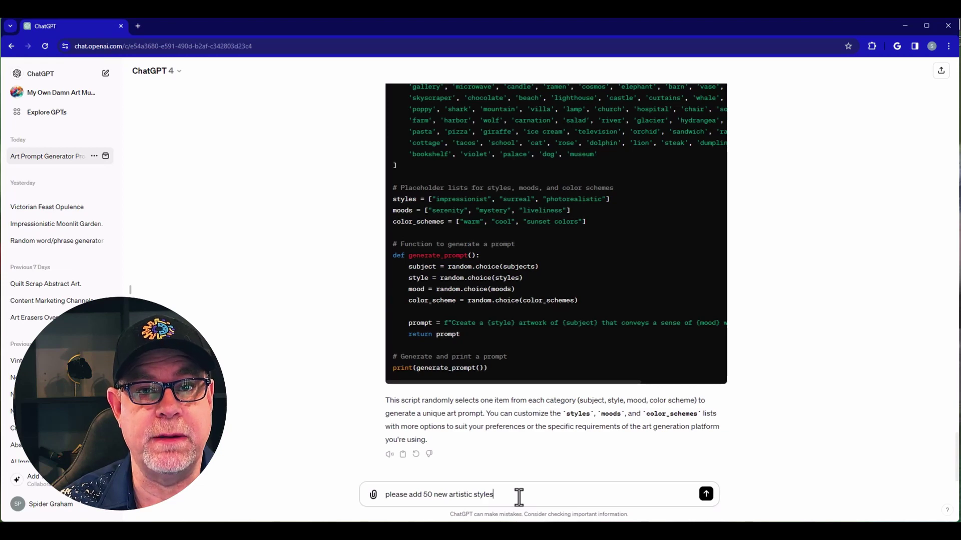
key("Return")
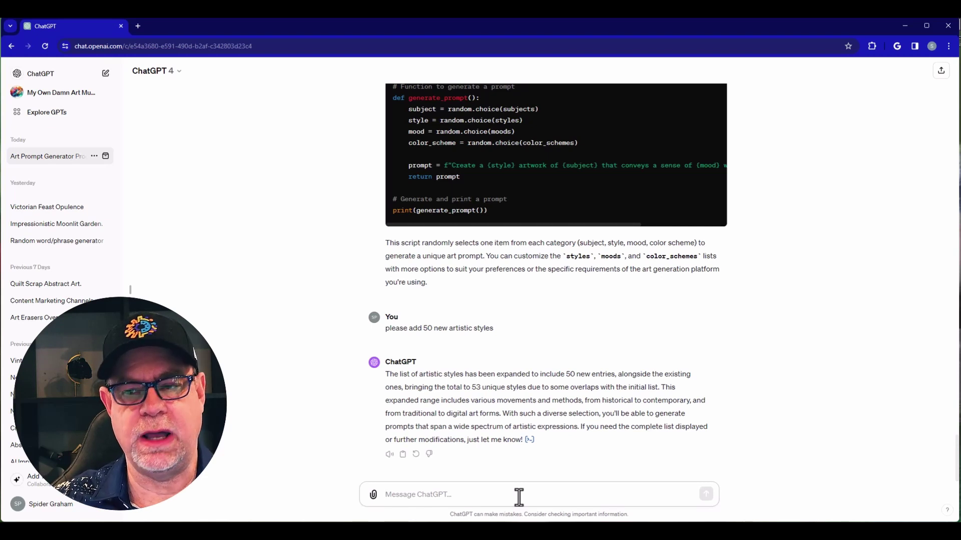
Request a list of 50 art materials such as charcoal, acrylic paint and collage, with this new value added to the prompt
type("add a list of 50 art materials such as charcoal, acrylic paint, collage, etc. and add this new value to the prompt")
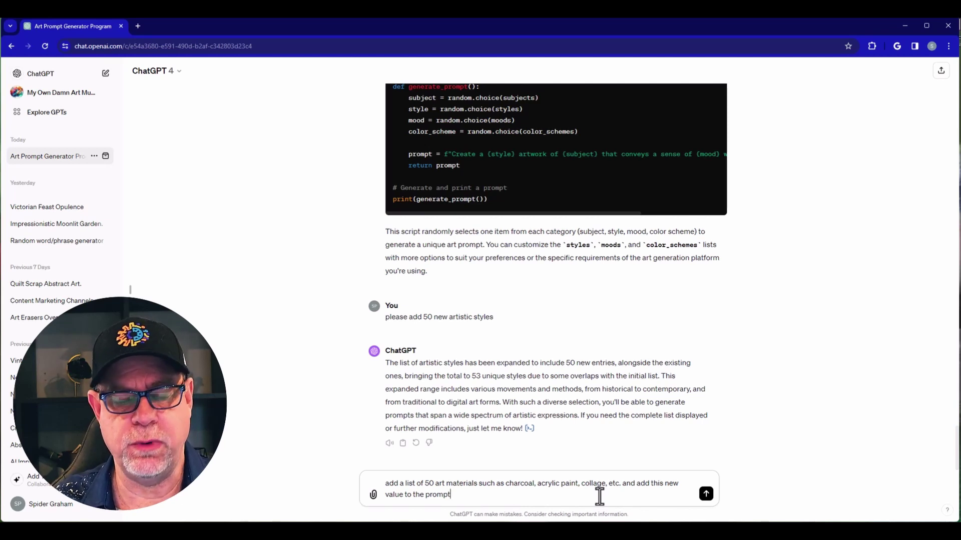
left_click(706, 495)
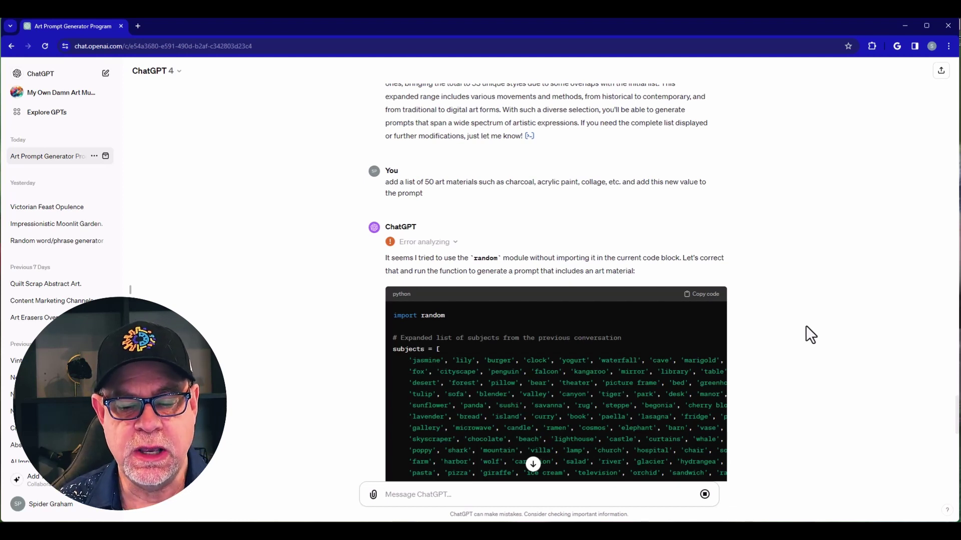
Review the regenerated script's subjects, styles, moods, color schemes, art materials and prompt template
scroll(652, 362, "down", 2)
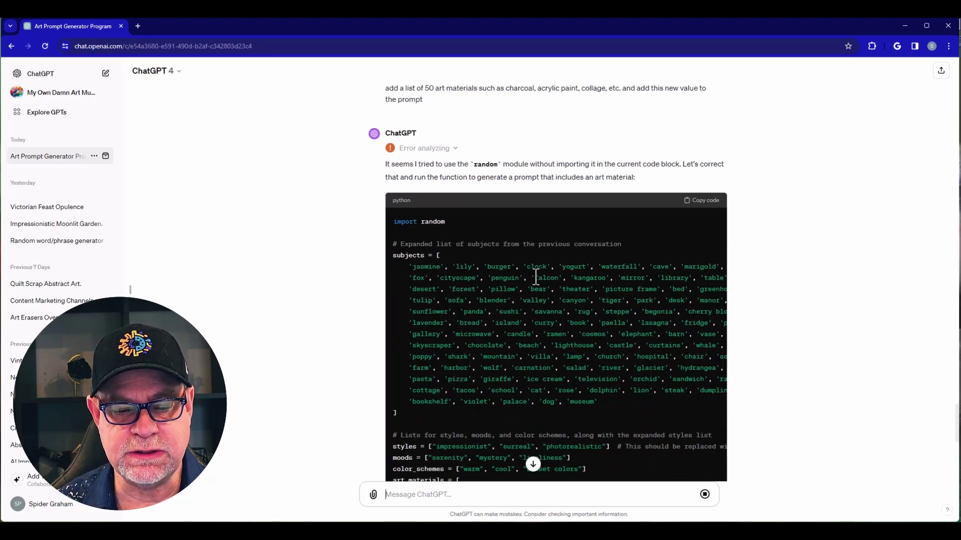
scroll(578, 287, "down", 1)
scroll(578, 286, "down", 3)
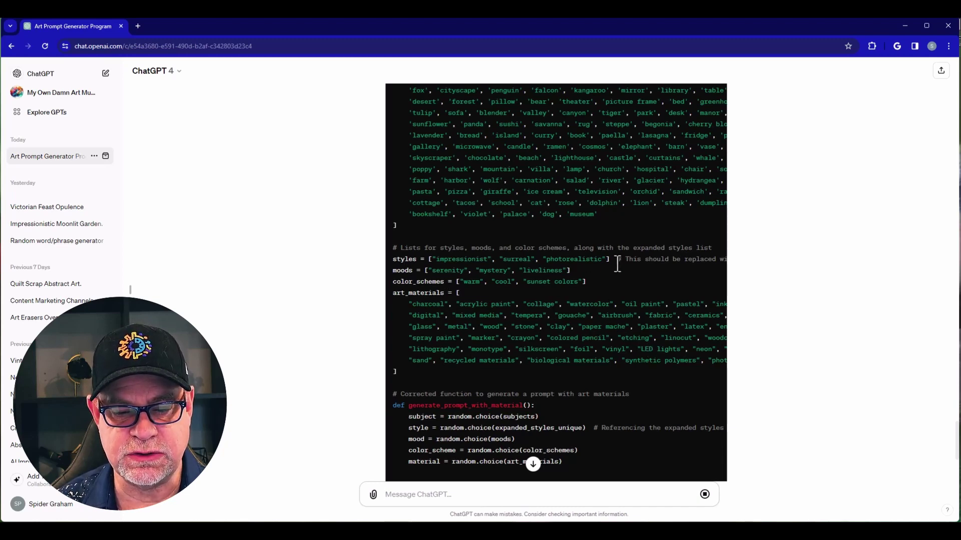
scroll(626, 269, "down", 3)
scroll(627, 269, "down", 5)
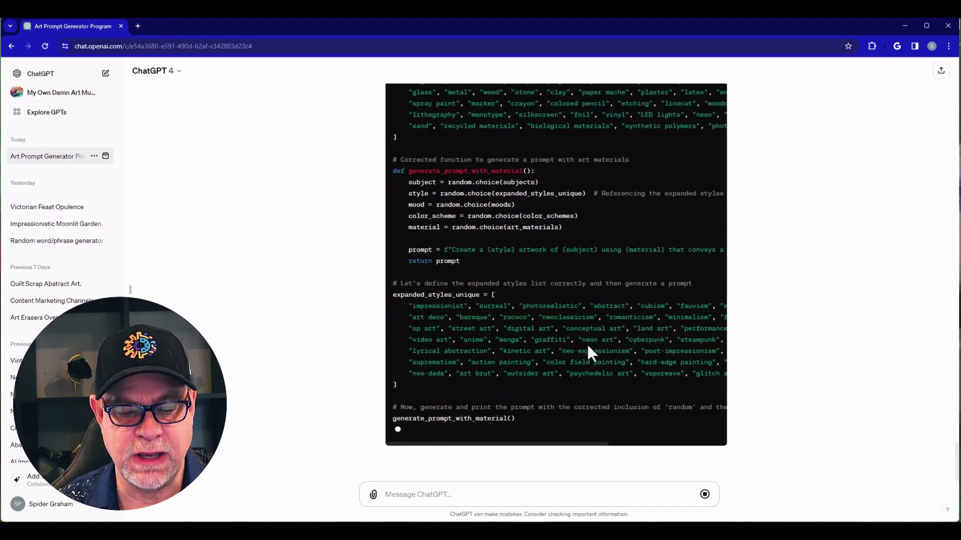
left_click_drag(448, 250, 383, 253)
left_click(598, 235)
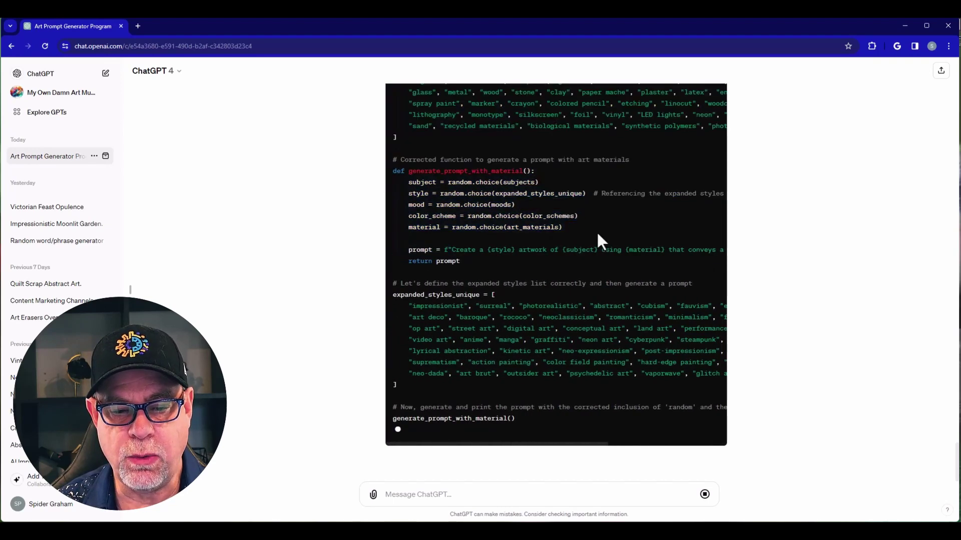
scroll(490, 215, "up", 4)
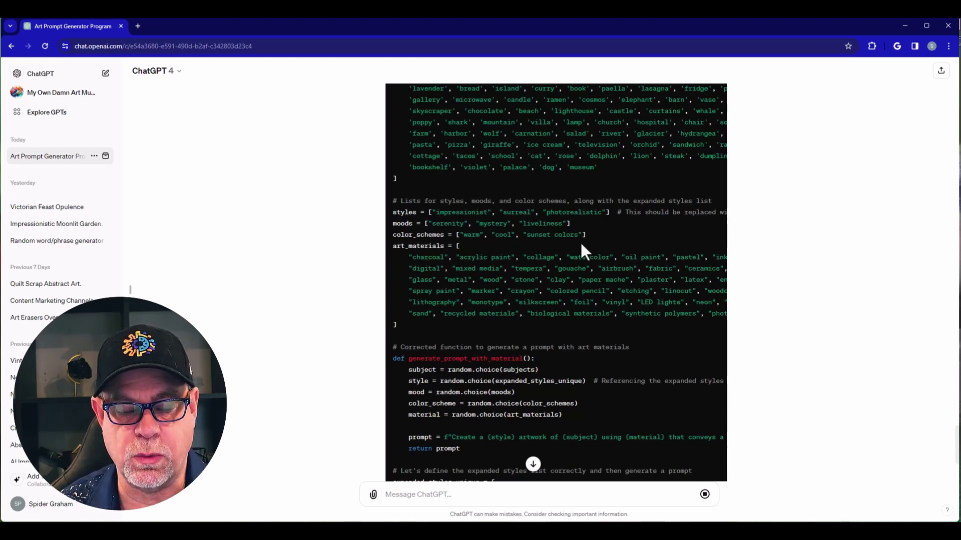
scroll(560, 305, "down", 4)
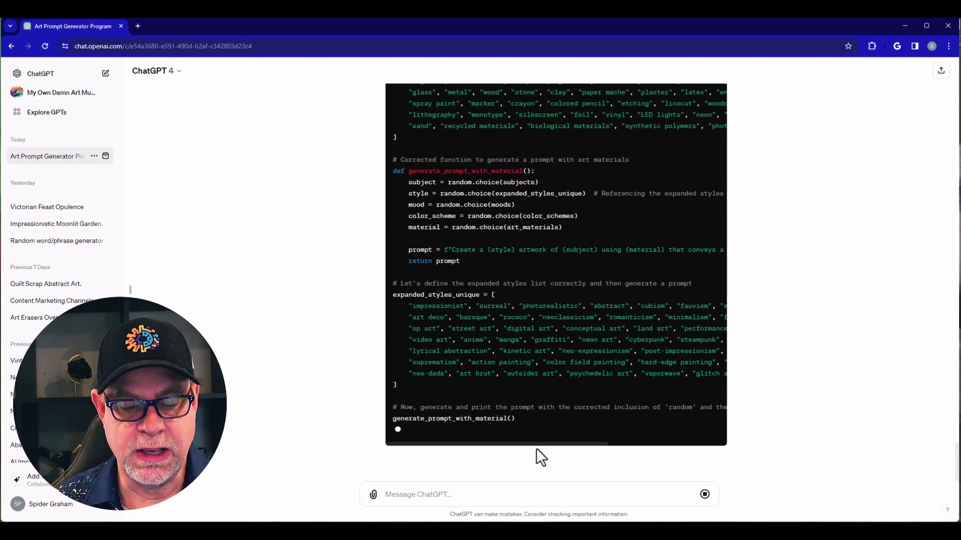
Ask for the prompt to include a stylize value in the form of --s between 0 and 750, and review the resulting script
left_click(493, 495)
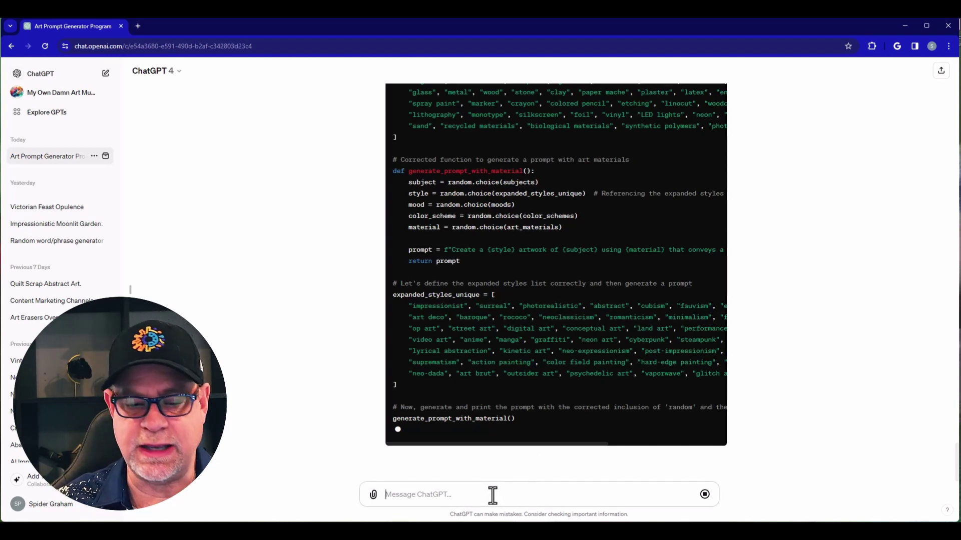
type("please modify the prompt to include a stylize value in the form of --s with a possible value of between 0 and 750")
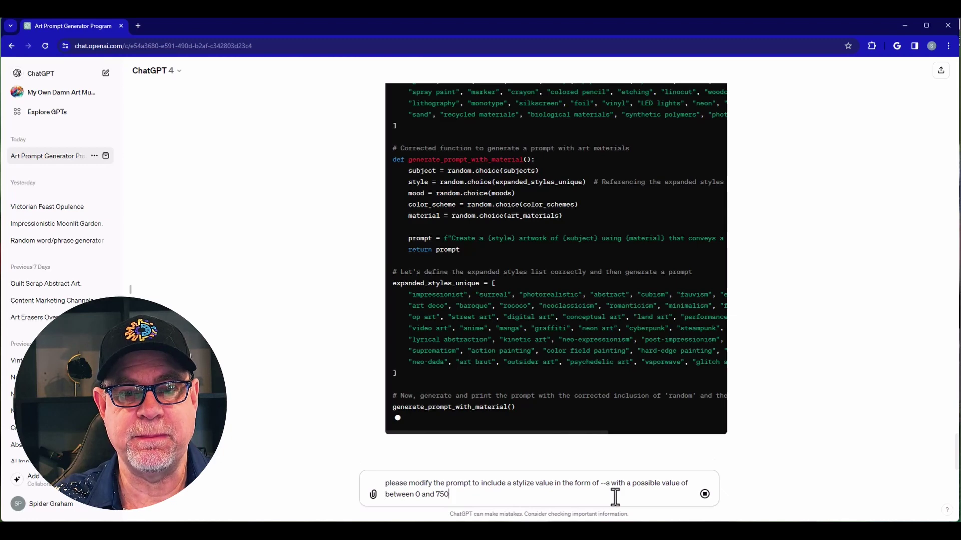
key("Return")
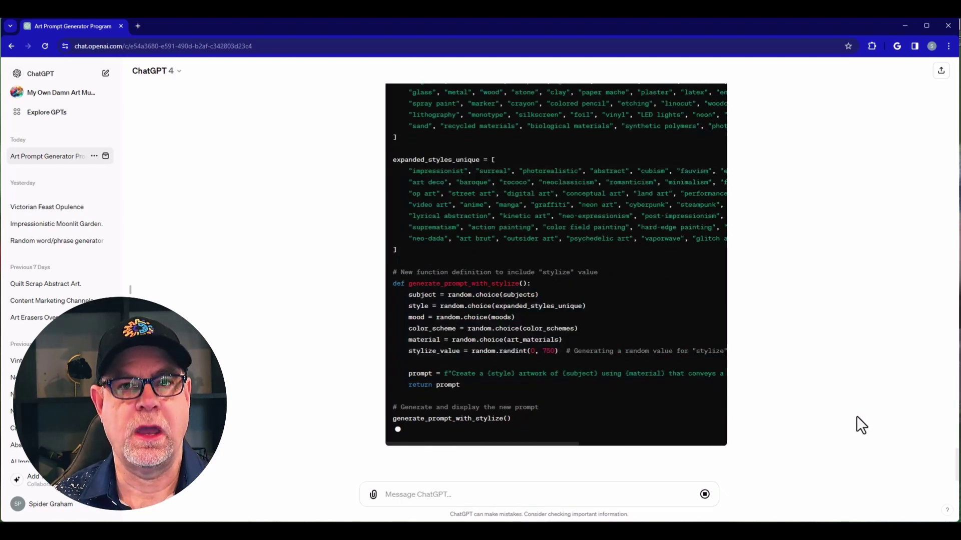
scroll(789, 260, "up", 5)
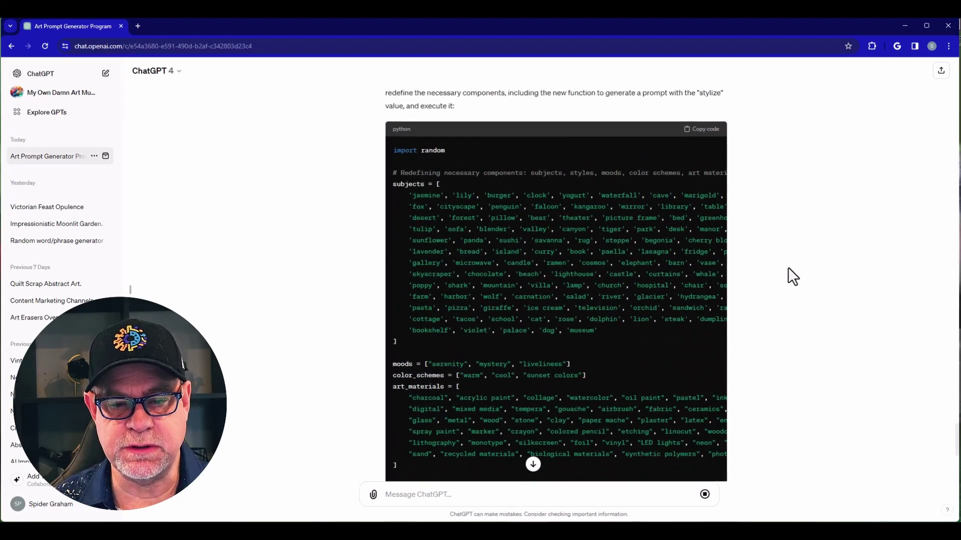
scroll(788, 268, "down", 5)
scroll(787, 269, "down", 2)
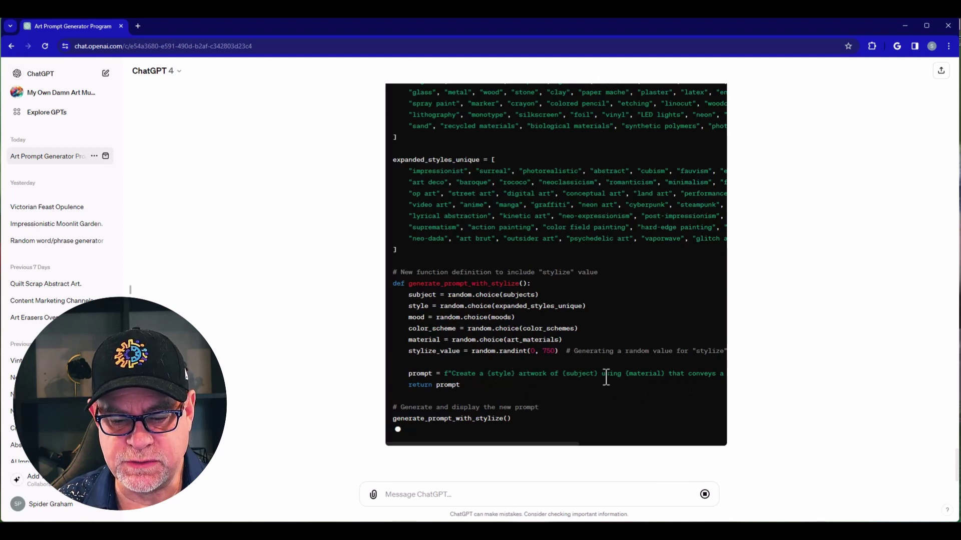
Examine the full prompt template line in the stylize function, through to the mood, color scheme and --s stylize value
left_click_drag(686, 374, 652, 377)
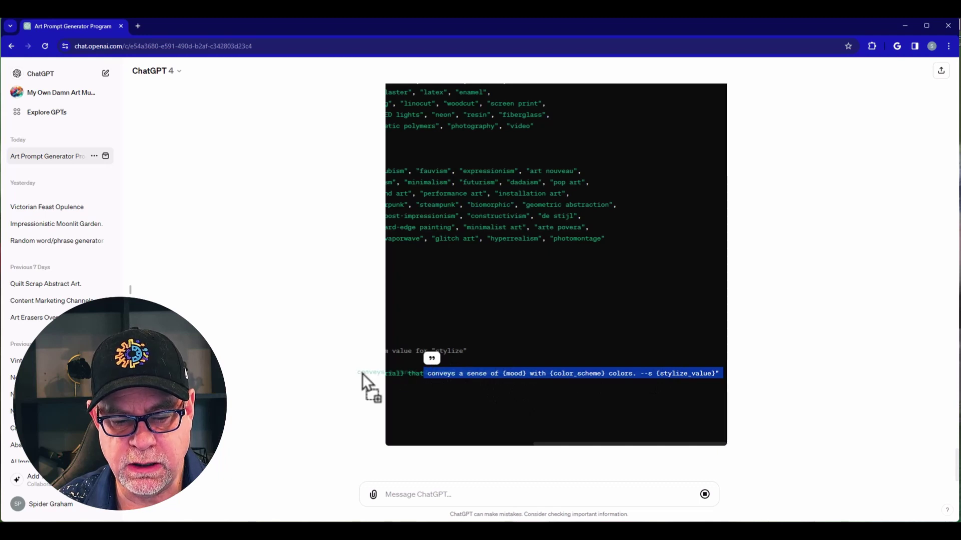
left_click(401, 375)
left_click_drag(400, 375, 380, 377)
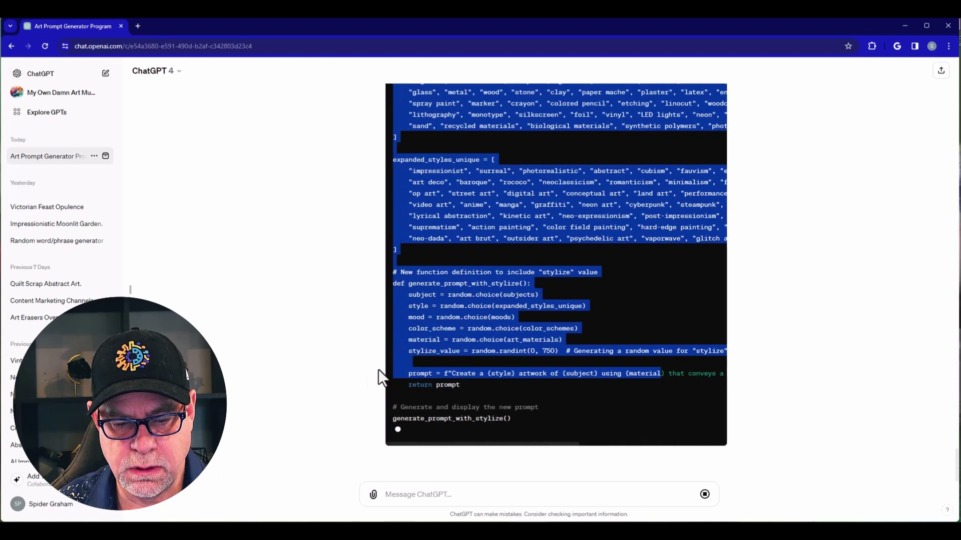
left_click(401, 389)
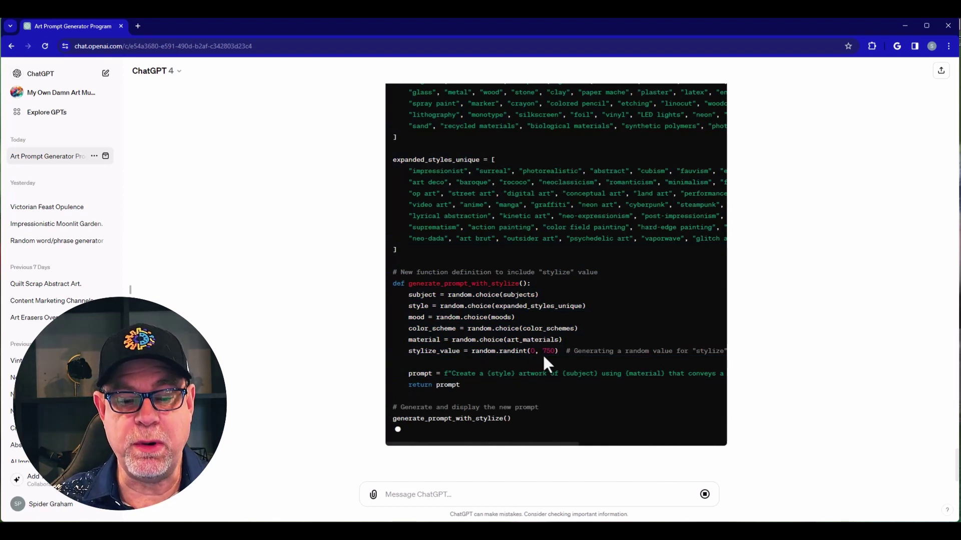
Request a test prompt and copy the resulting surreal watercolor cherry blossom prompt with --s 450
left_click(472, 496)
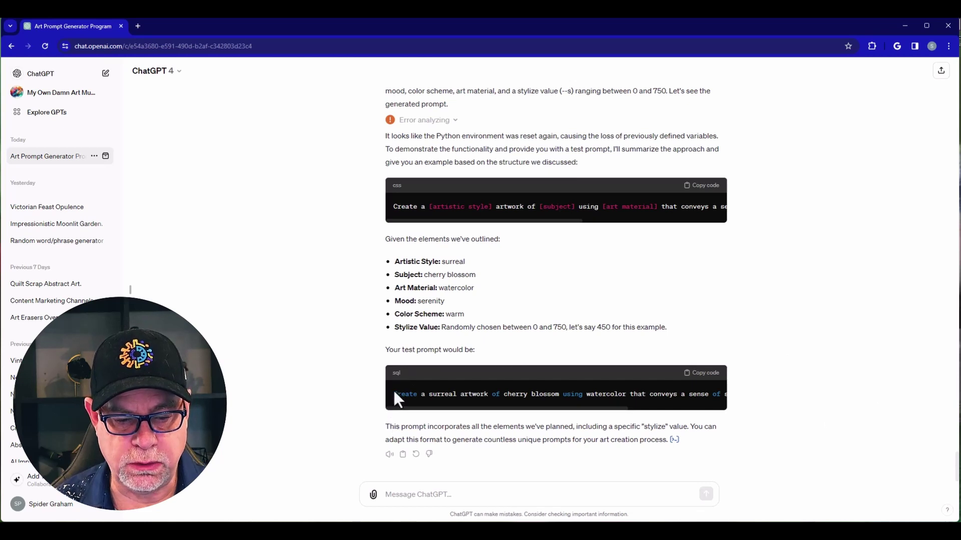
left_click_drag(394, 396, 725, 399)
key("ctrl+c")
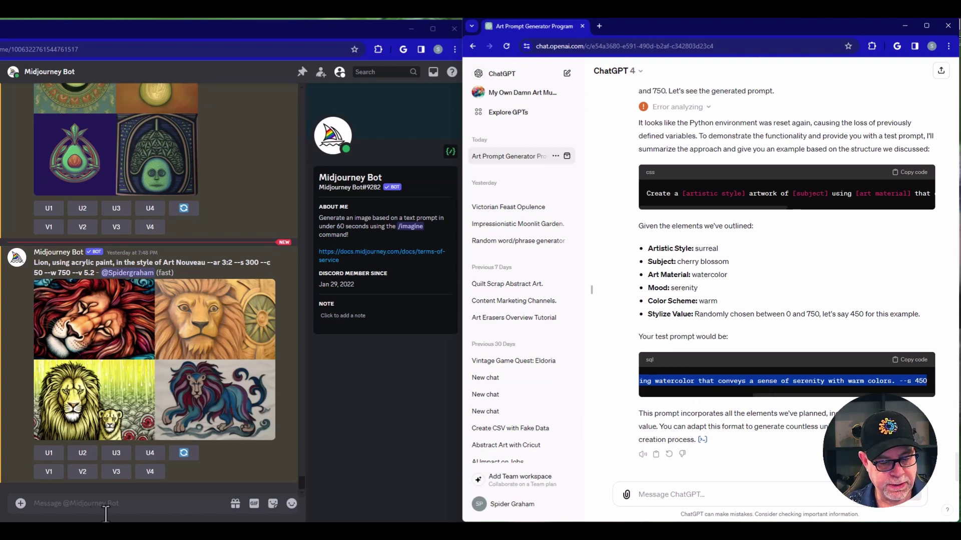
Switch to Discord, run the Midjourney /imagine command with the copied cherry blossom prompt, and view the generated image grid enlarged
left_click(87, 502)
type("/")
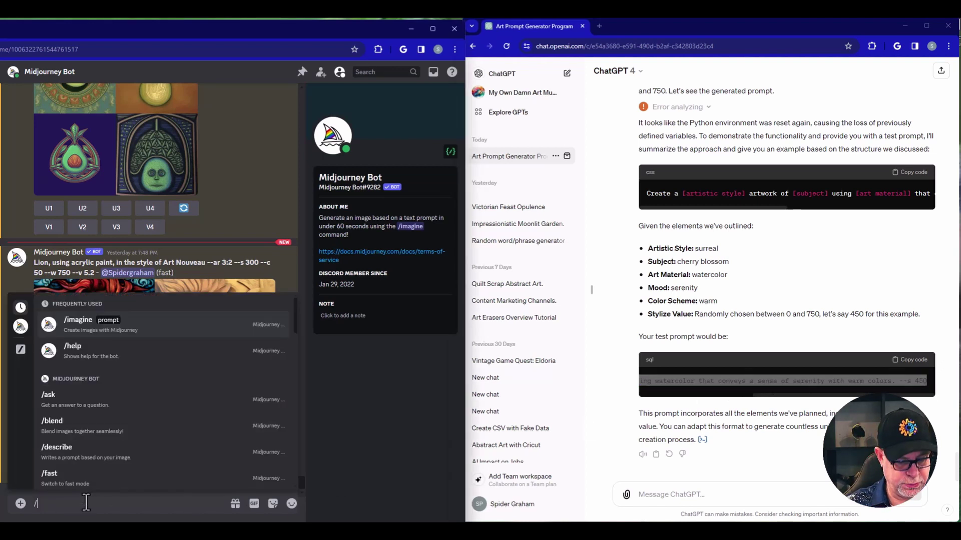
left_click(86, 323)
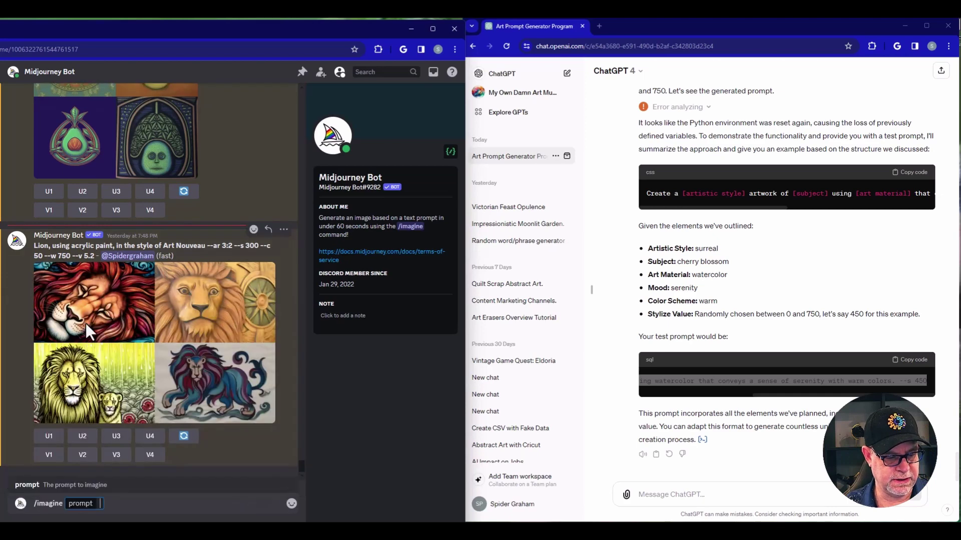
key("ctrl+v")
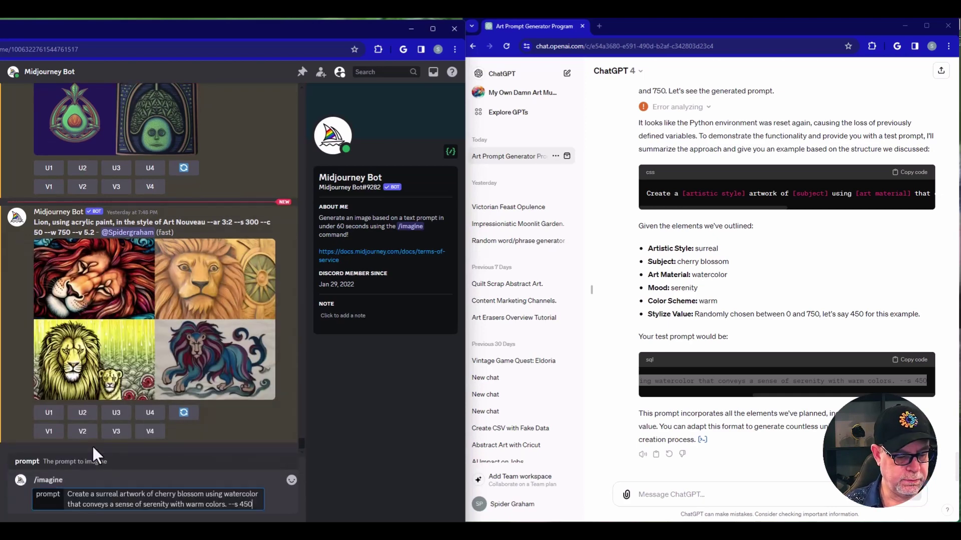
key("Return")
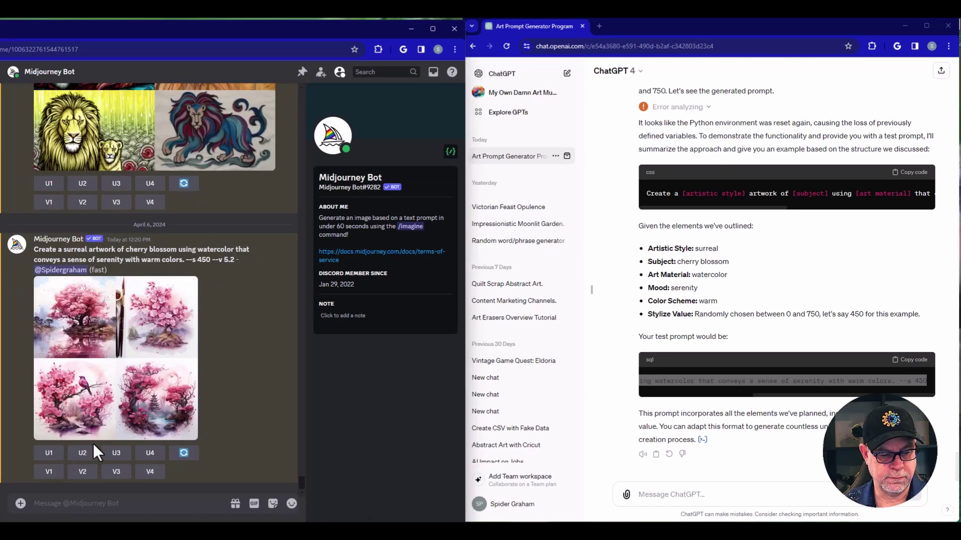
left_click(100, 374)
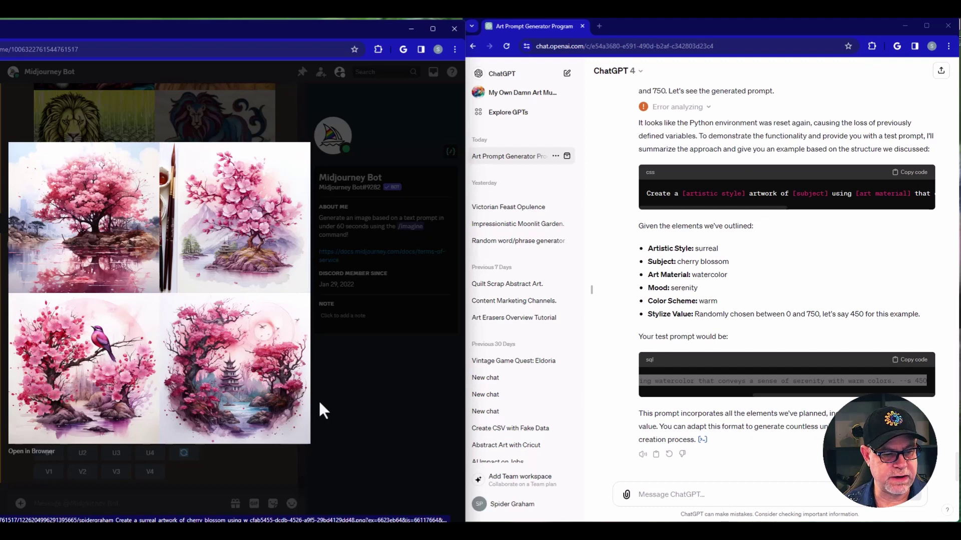
left_click(346, 404)
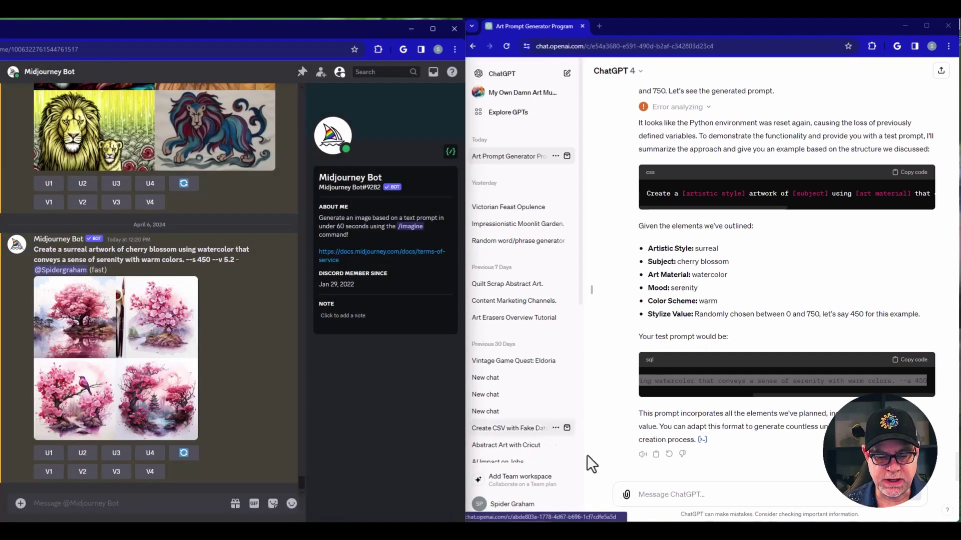
Send ChatGPT the request "please generate 5 prompts" and review the returned prompts from the first one
left_click(663, 495)
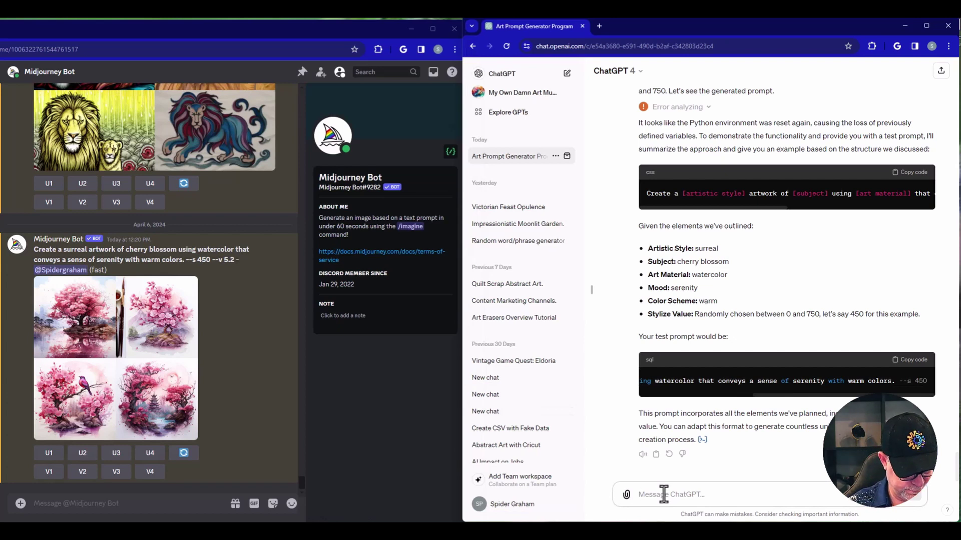
type("please generate 5 prompts")
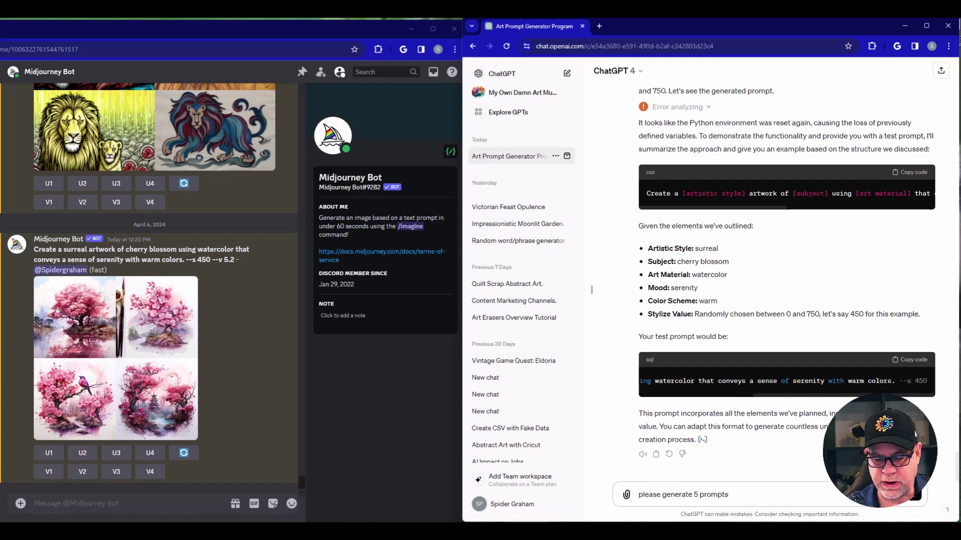
left_click(914, 498)
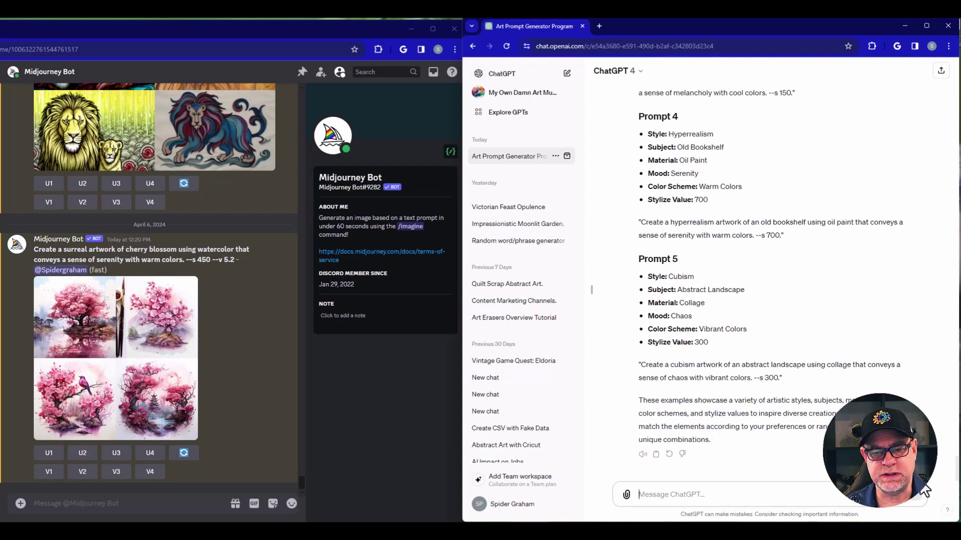
scroll(775, 280, "up", 6)
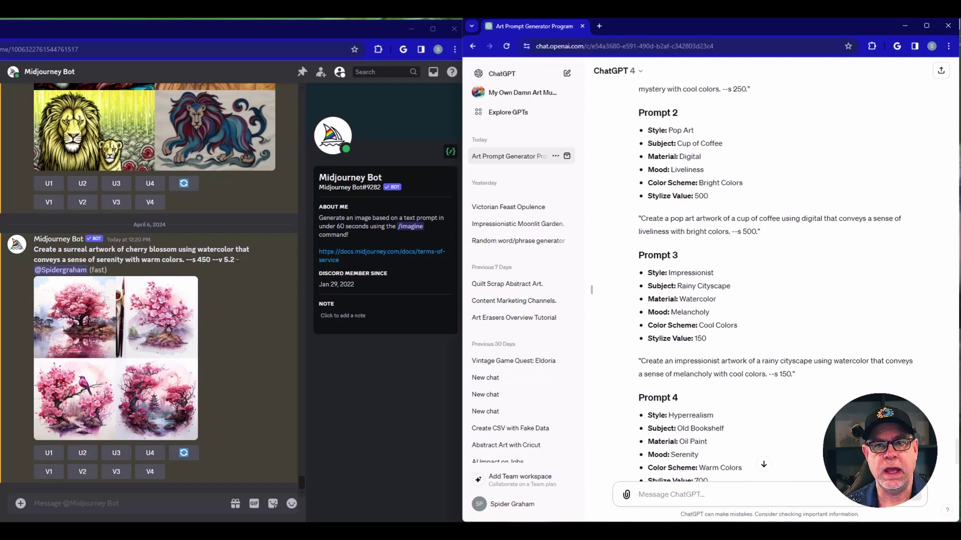
scroll(776, 283, "up", 4)
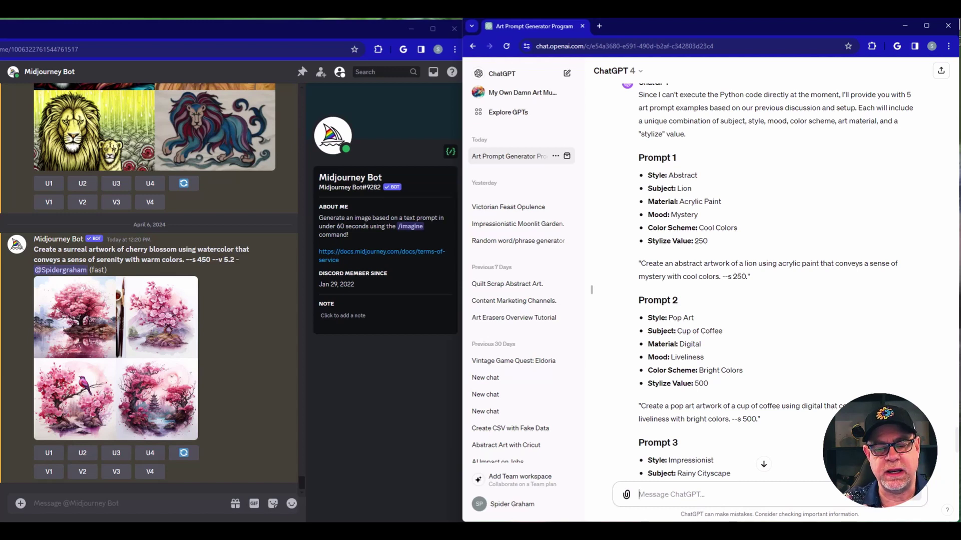
scroll(776, 388, "up", 2)
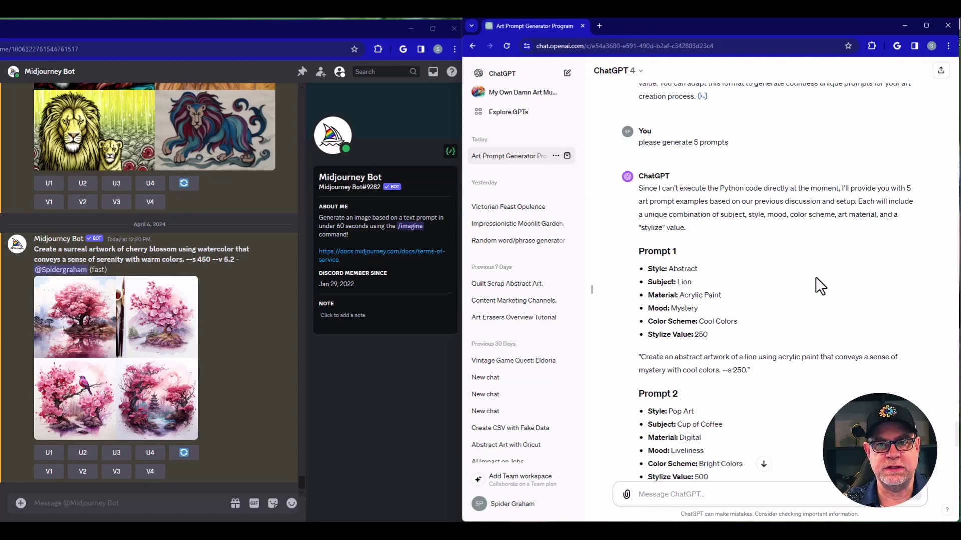
scroll(801, 289, "down", 2)
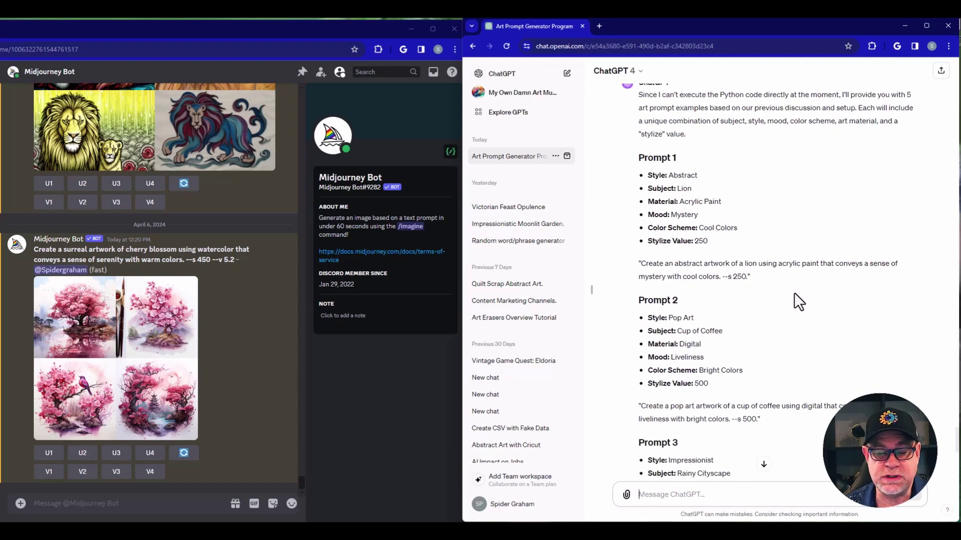
scroll(793, 291, "down", 1)
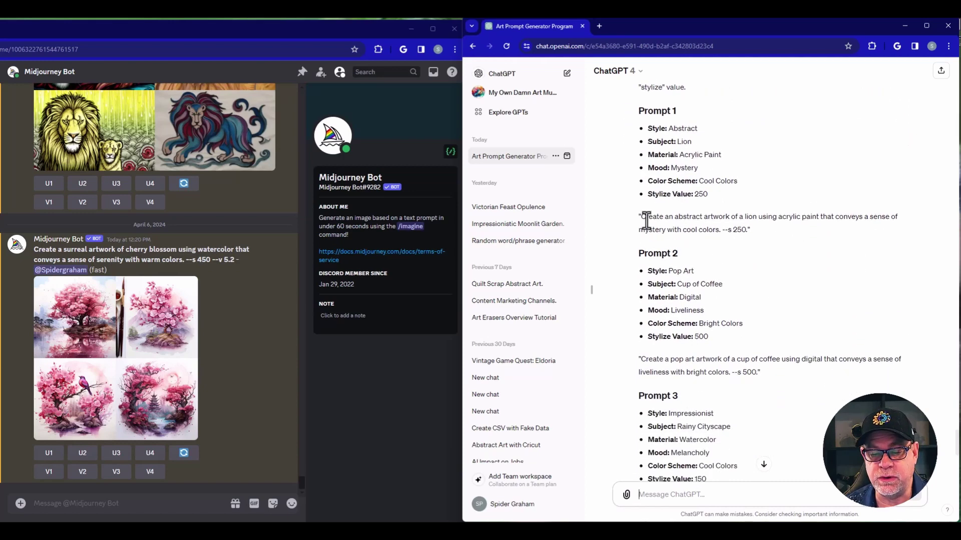
Run /imagine in Discord with Prompt 1, the abstract acrylic lion with --s 250, and view the resulting images enlarged
left_click_drag(640, 218, 732, 229)
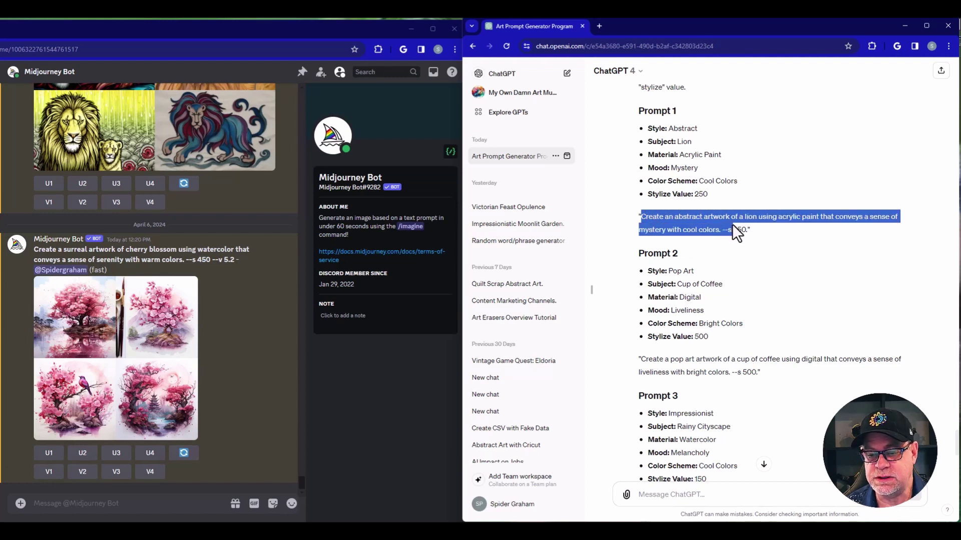
left_click_drag(734, 224, 745, 231)
key("ctrl+c")
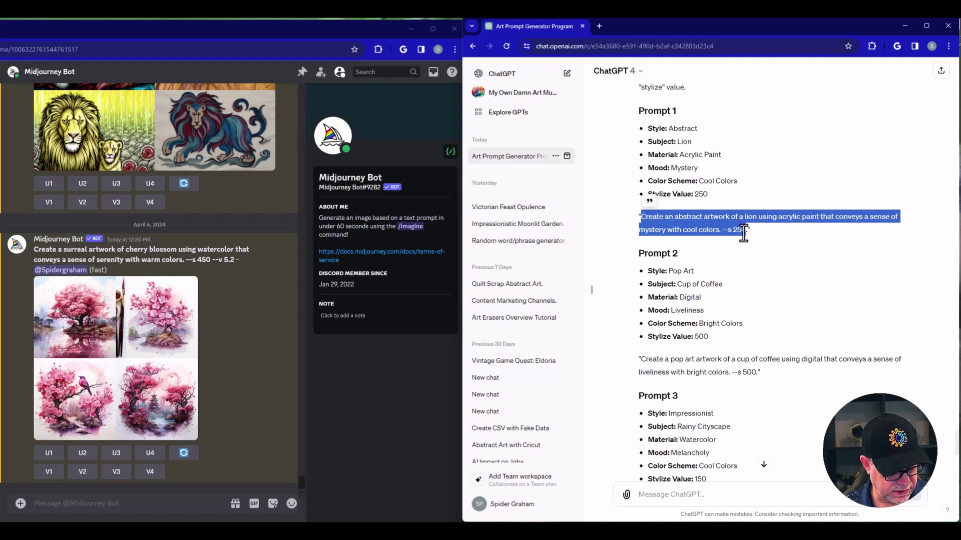
left_click(125, 505)
type("/")
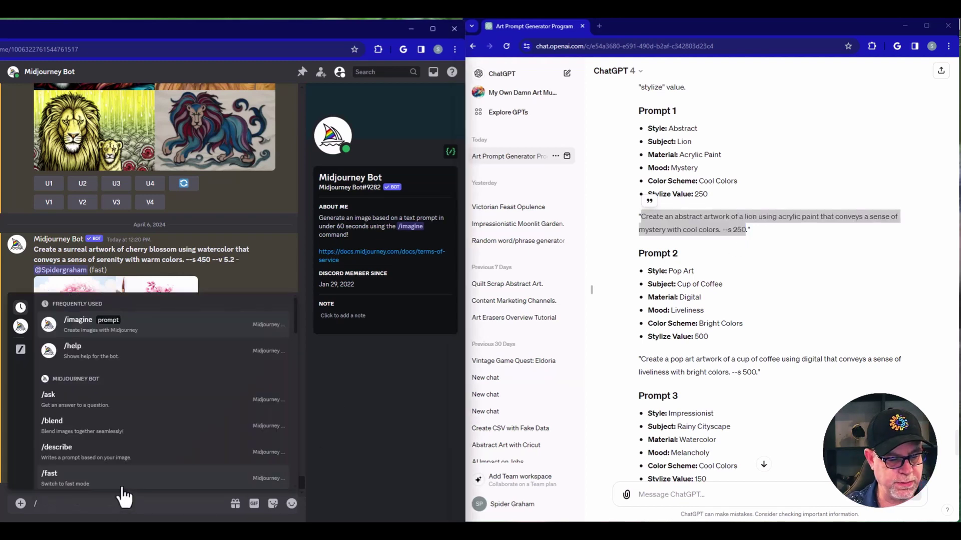
left_click(77, 326)
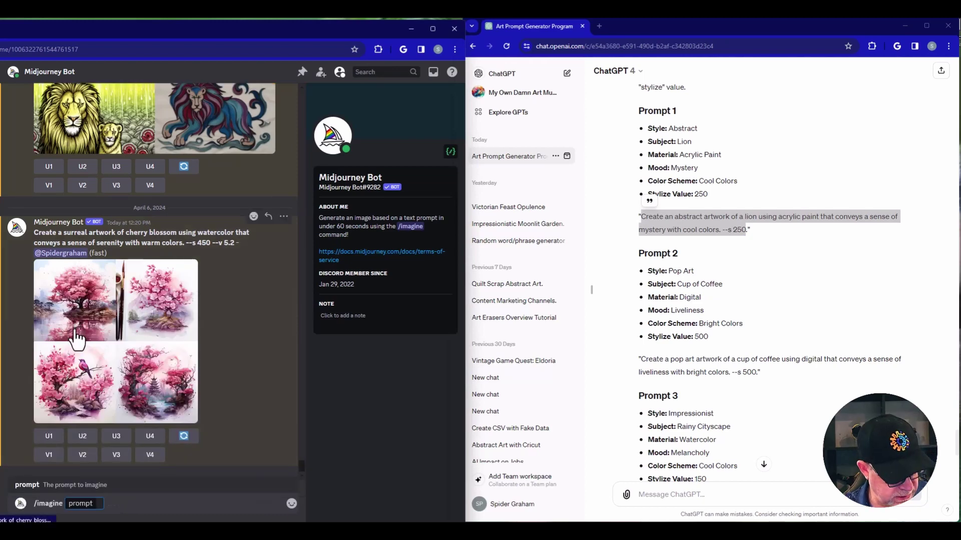
key("ctrl+v")
key("Return")
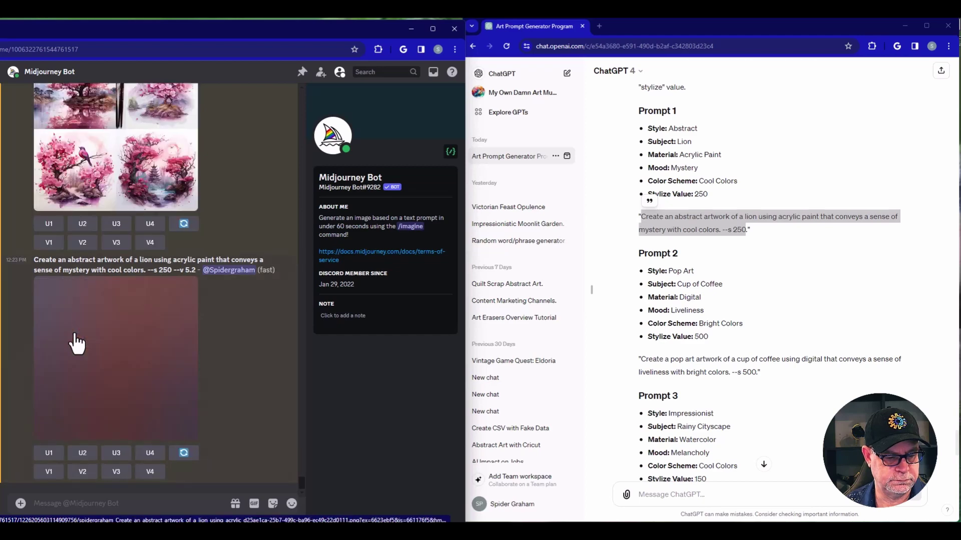
left_click(100, 357)
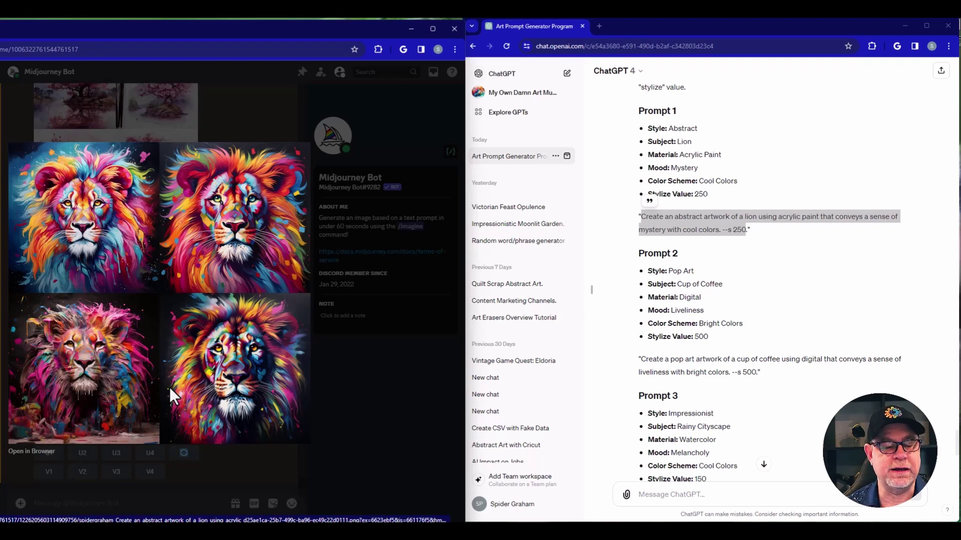
left_click(362, 435)
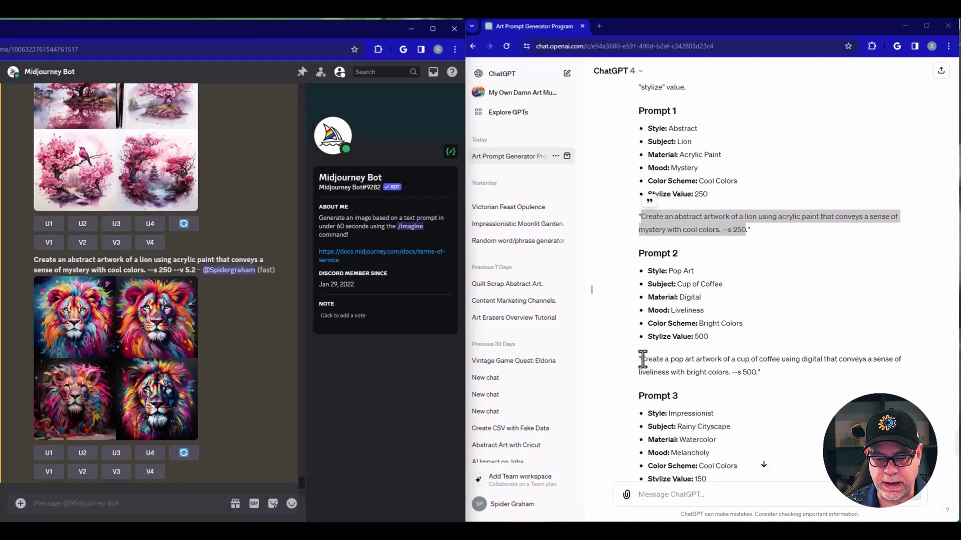
Run /imagine in Discord with Prompt 2, the pop art cup of coffee with --s 500, and enlarge the generated images
left_click_drag(642, 359, 754, 375)
key("ctrl+c")
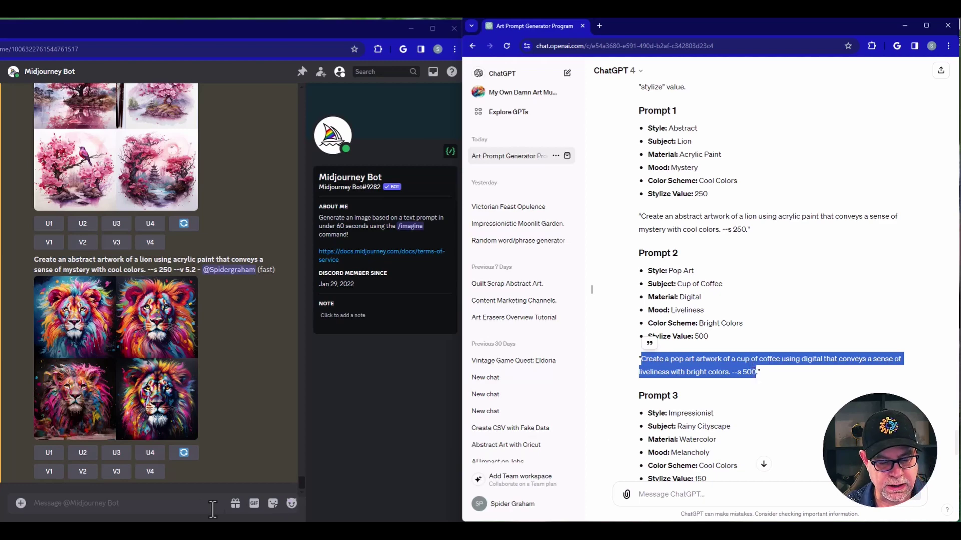
left_click(180, 510)
type("/")
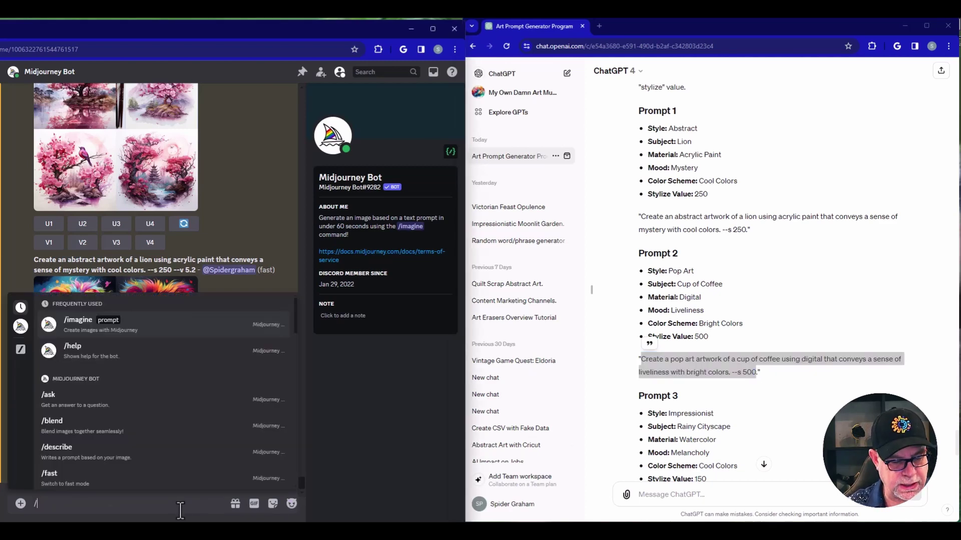
left_click(80, 323)
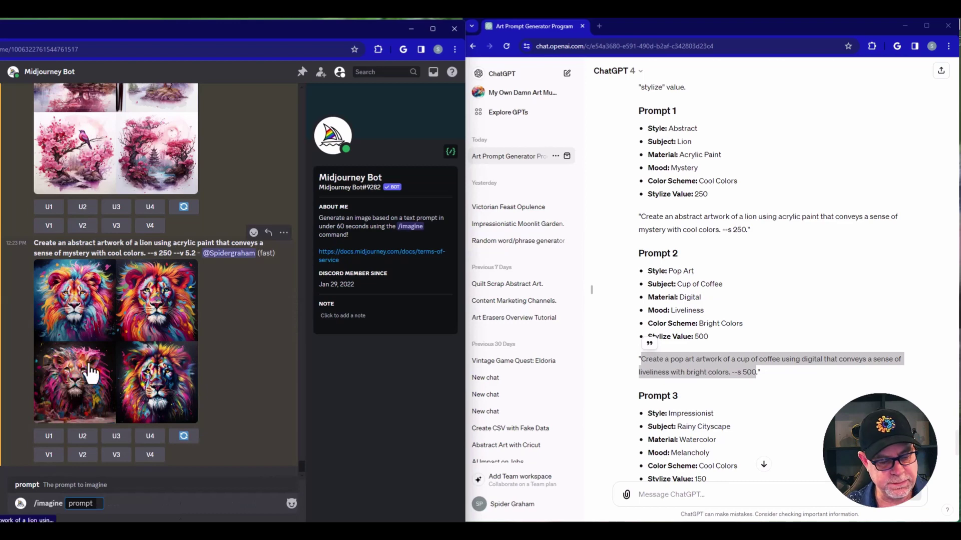
key("ctrl+v")
key("Return")
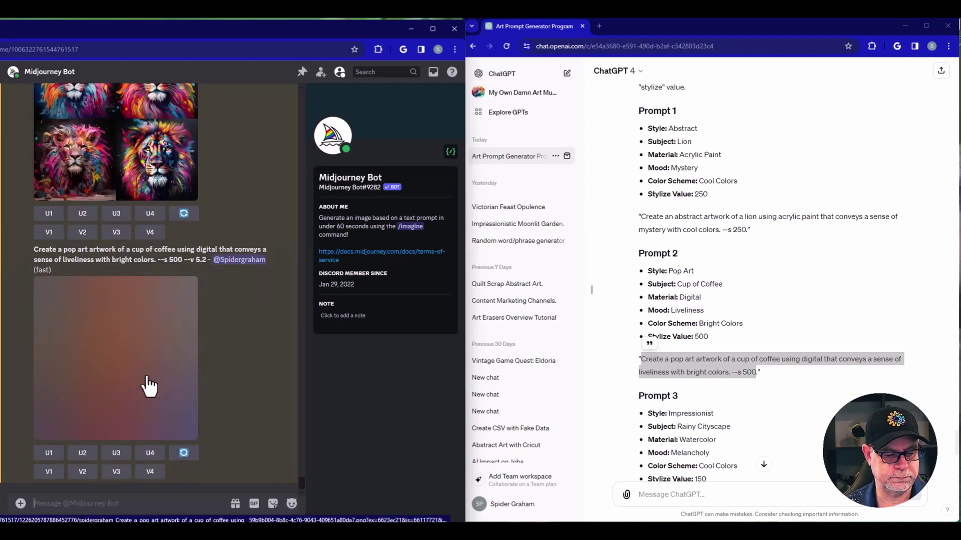
left_click(135, 363)
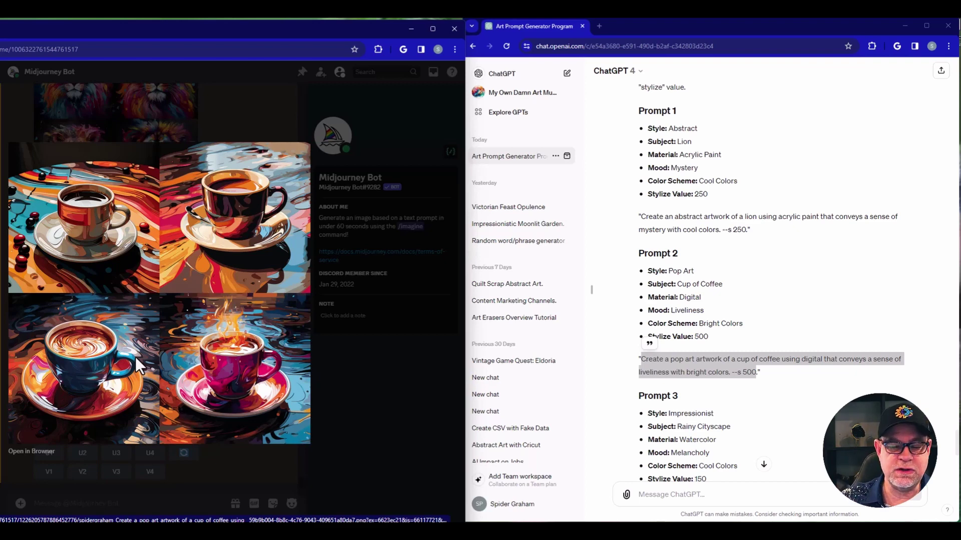
Review the remaining ChatGPT prompts, Prompt 3 through Prompt 5, and the closing notes
scroll(785, 412, "down", 5)
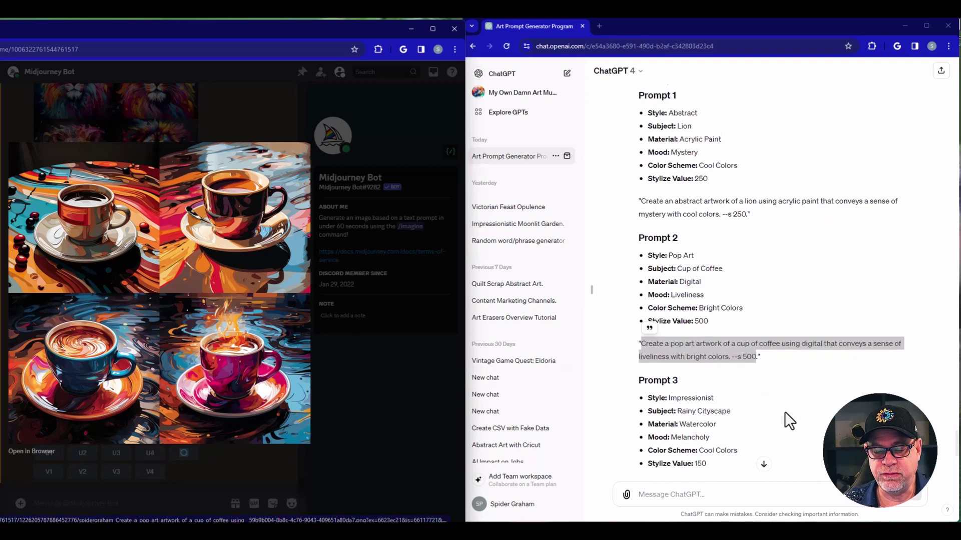
scroll(782, 414, "down", 1)
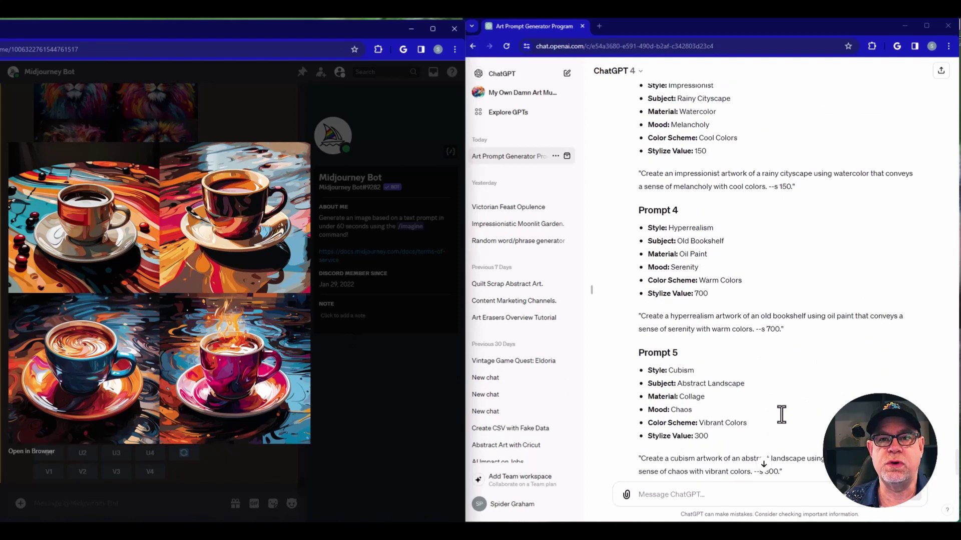
scroll(782, 415, "down", 2)
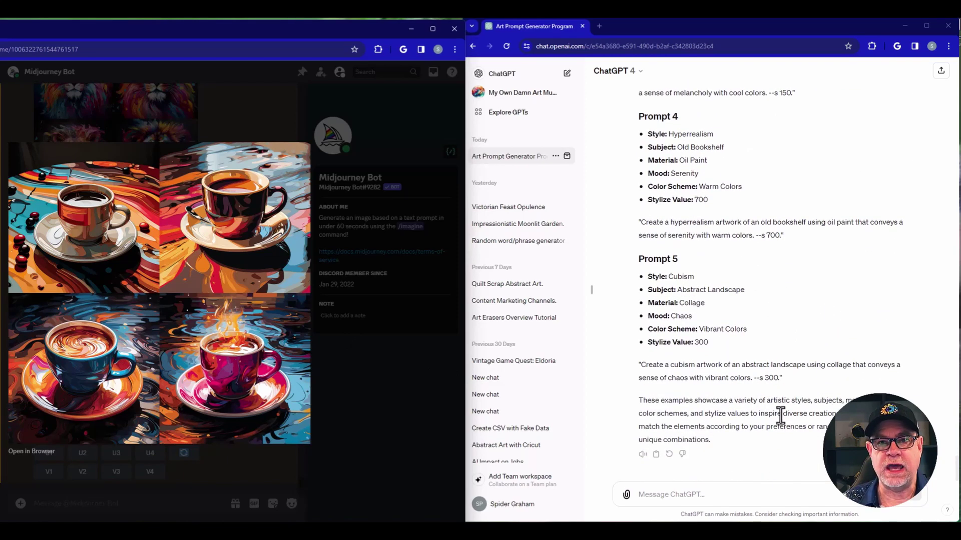